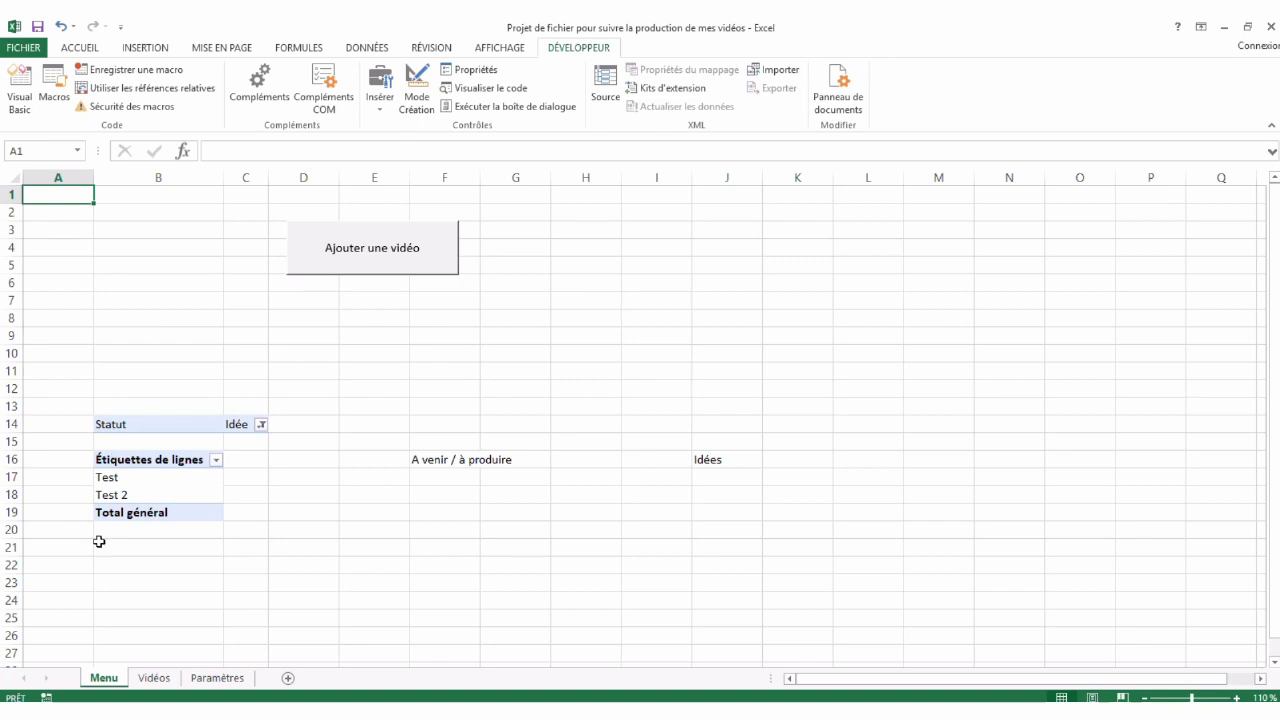
# Step: Review the category list and the VBA and audiobook sub-group columns on the Paramètres sheet
pyautogui.click(217, 680)
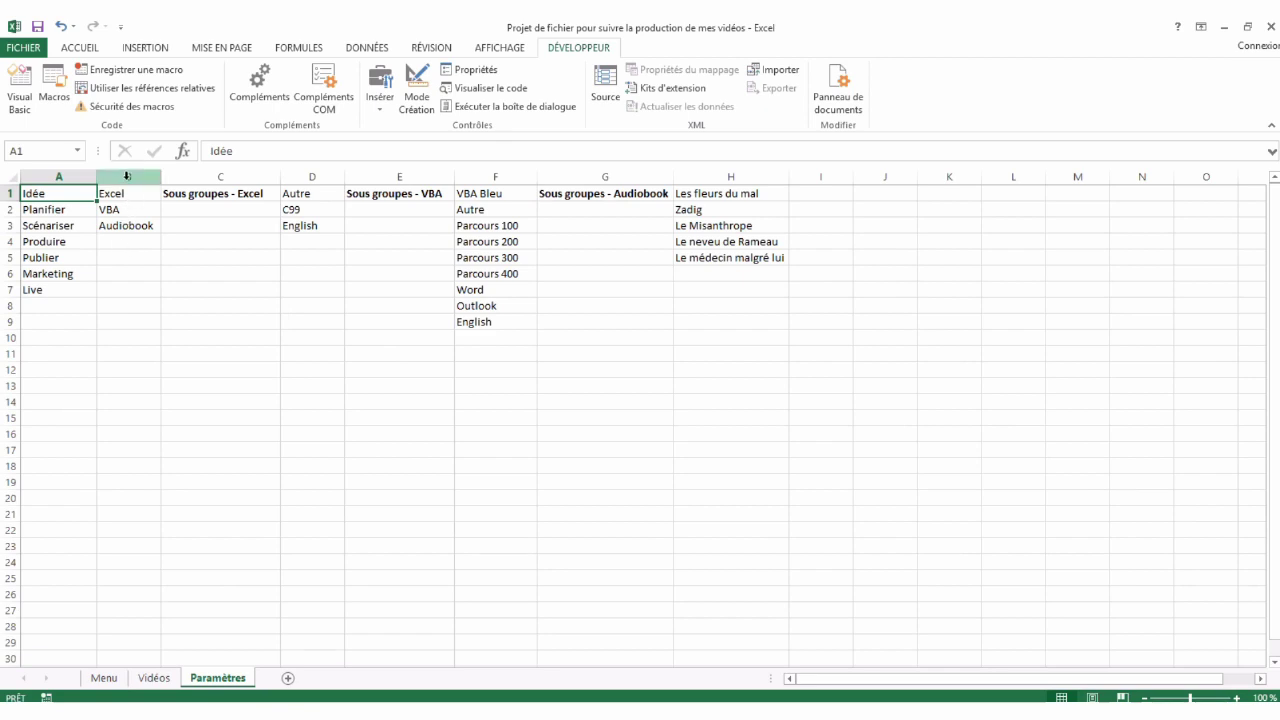
pyautogui.click(492, 172)
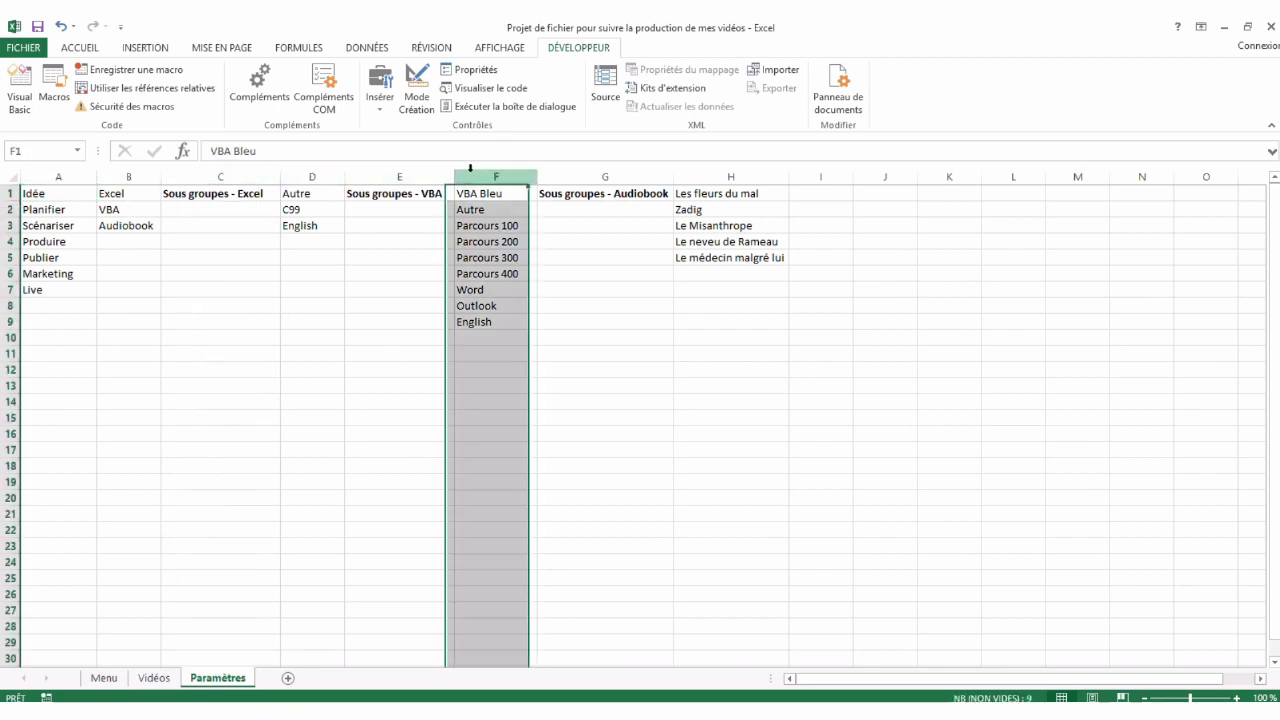
pyautogui.click(720, 172)
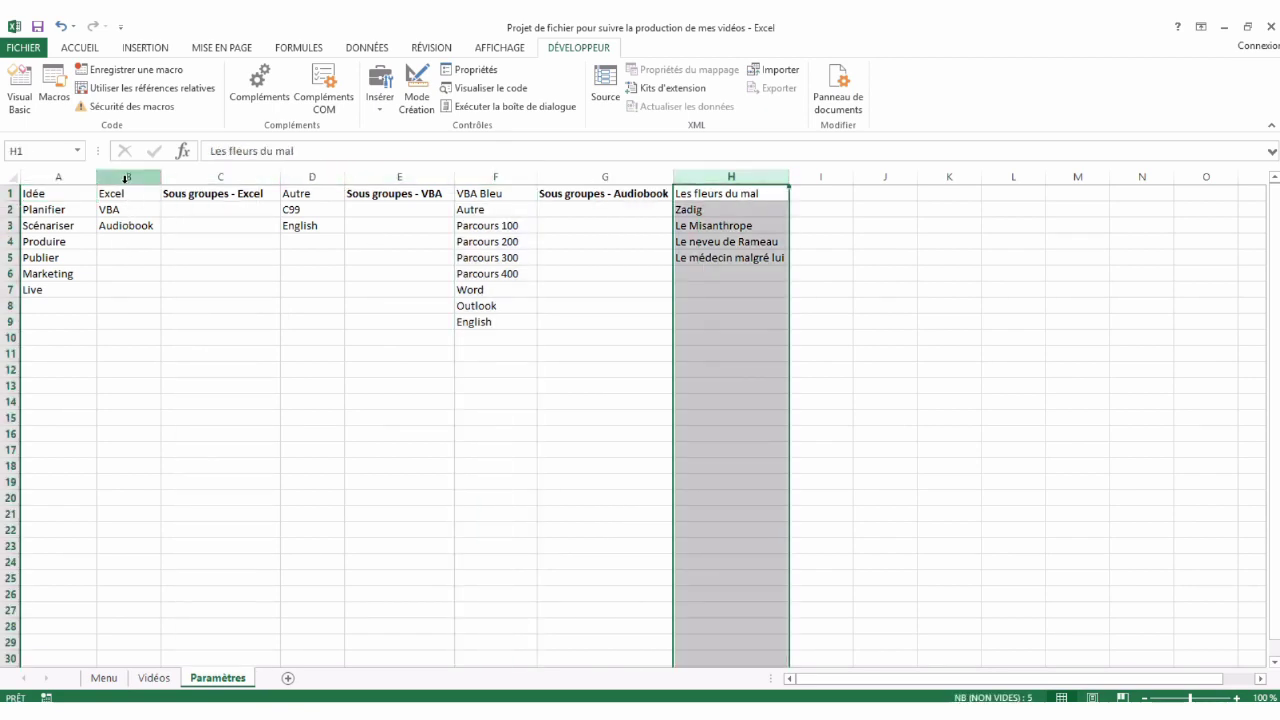
pyautogui.click(126, 178)
pyautogui.click(115, 258)
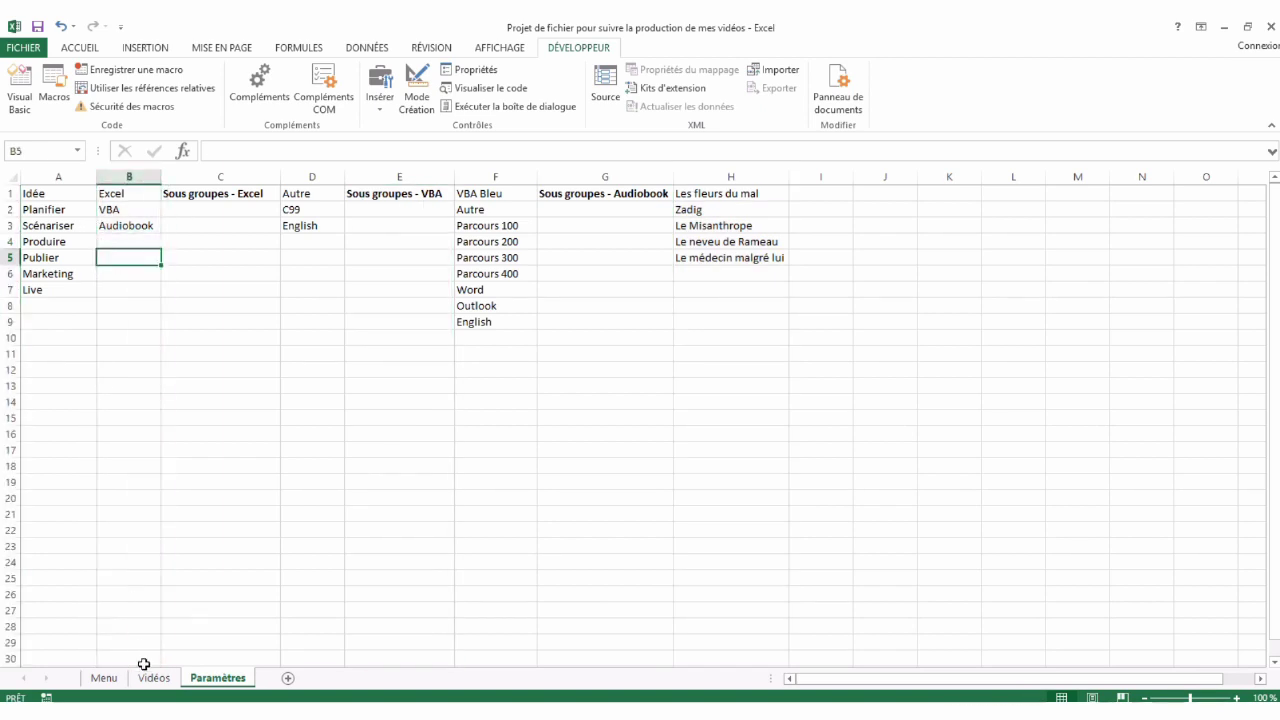
pyautogui.click(104, 678)
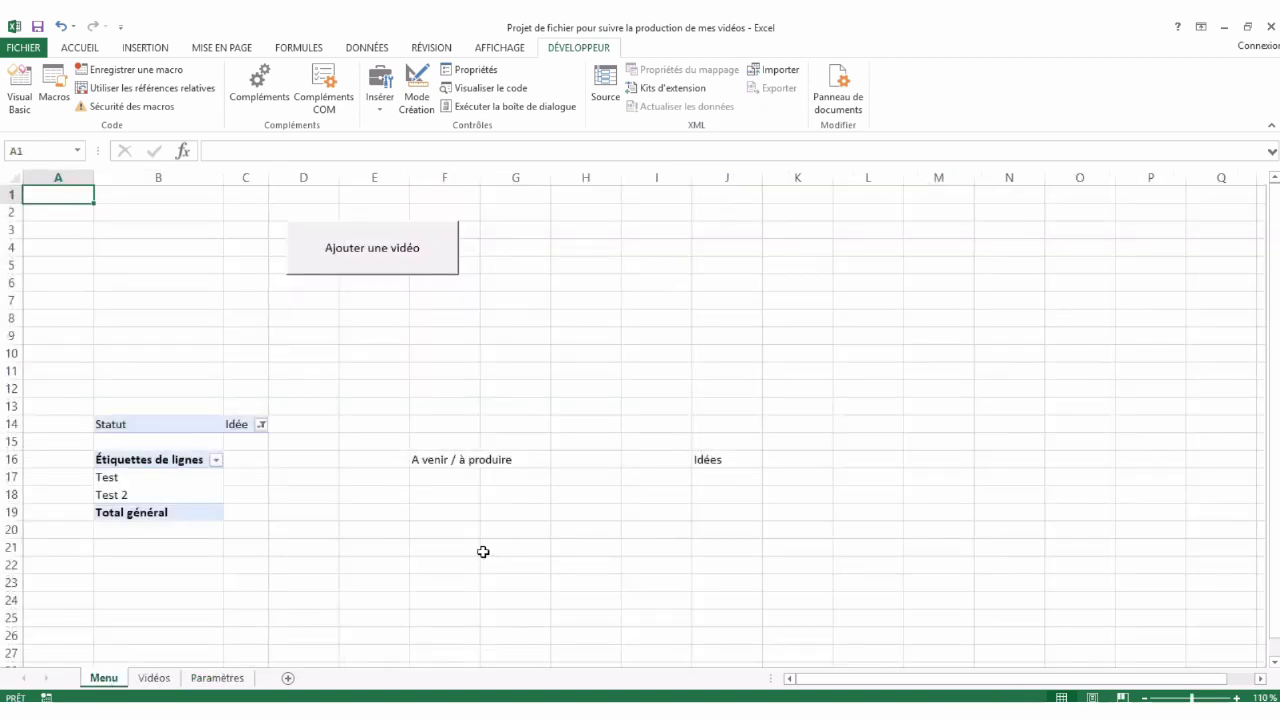
# Step: Open the Ajouter une vidéo form and check the Statut, Catégorie and empty Sous groupe lists
pyautogui.click(397, 257)
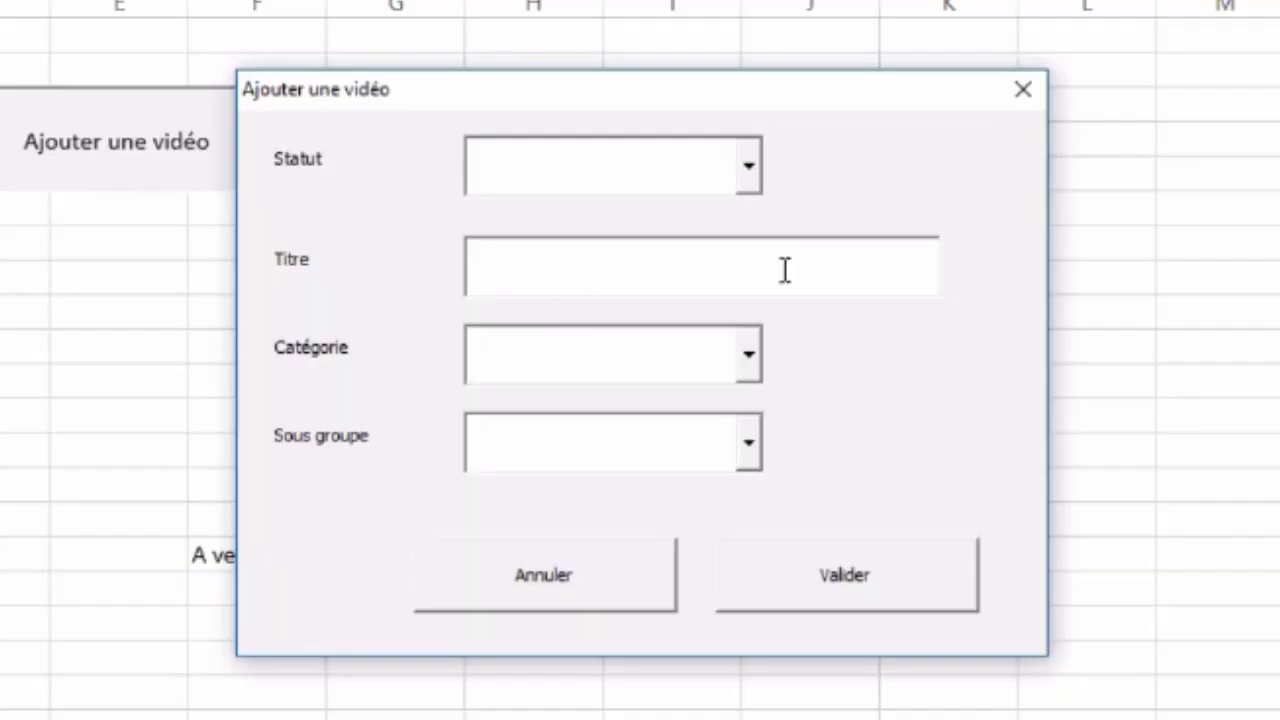
pyautogui.click(750, 168)
pyautogui.click(750, 168)
pyautogui.click(750, 356)
pyautogui.click(750, 358)
pyautogui.click(750, 440)
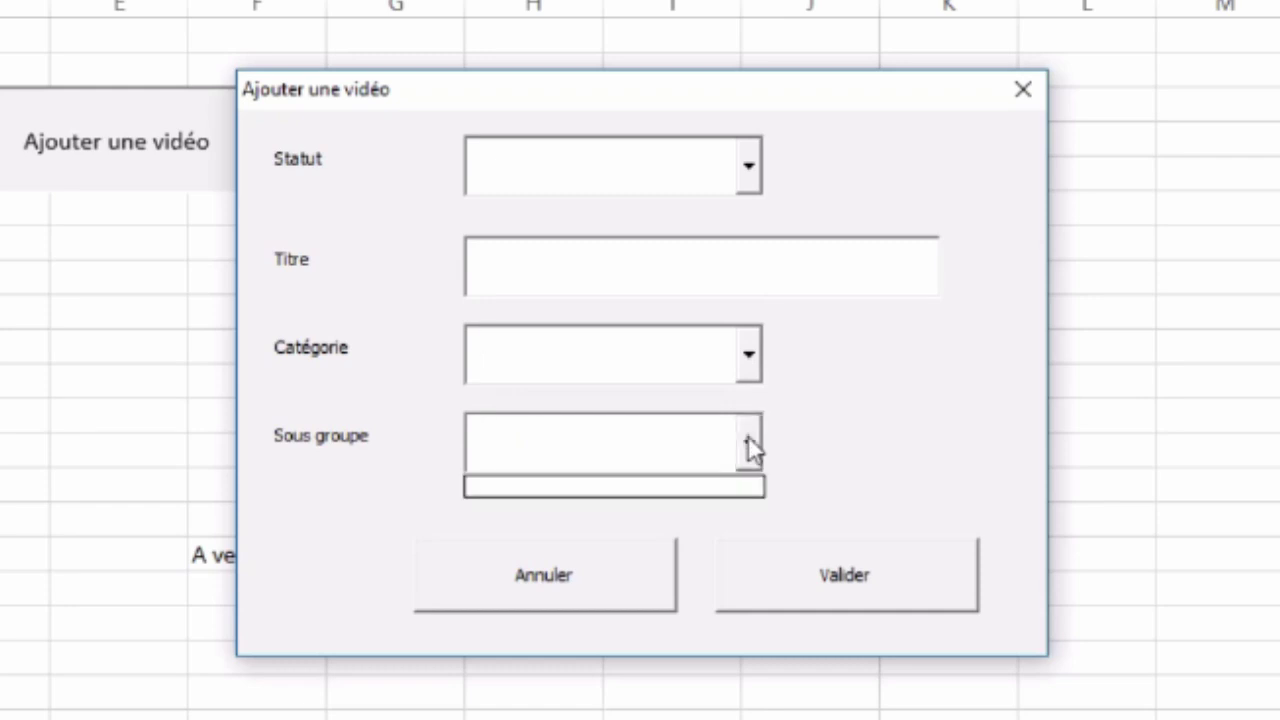
pyautogui.click(748, 440)
# Step: Choose Excel, then VBA, as Catégorie and inspect each one's Sous groupe options
pyautogui.click(750, 356)
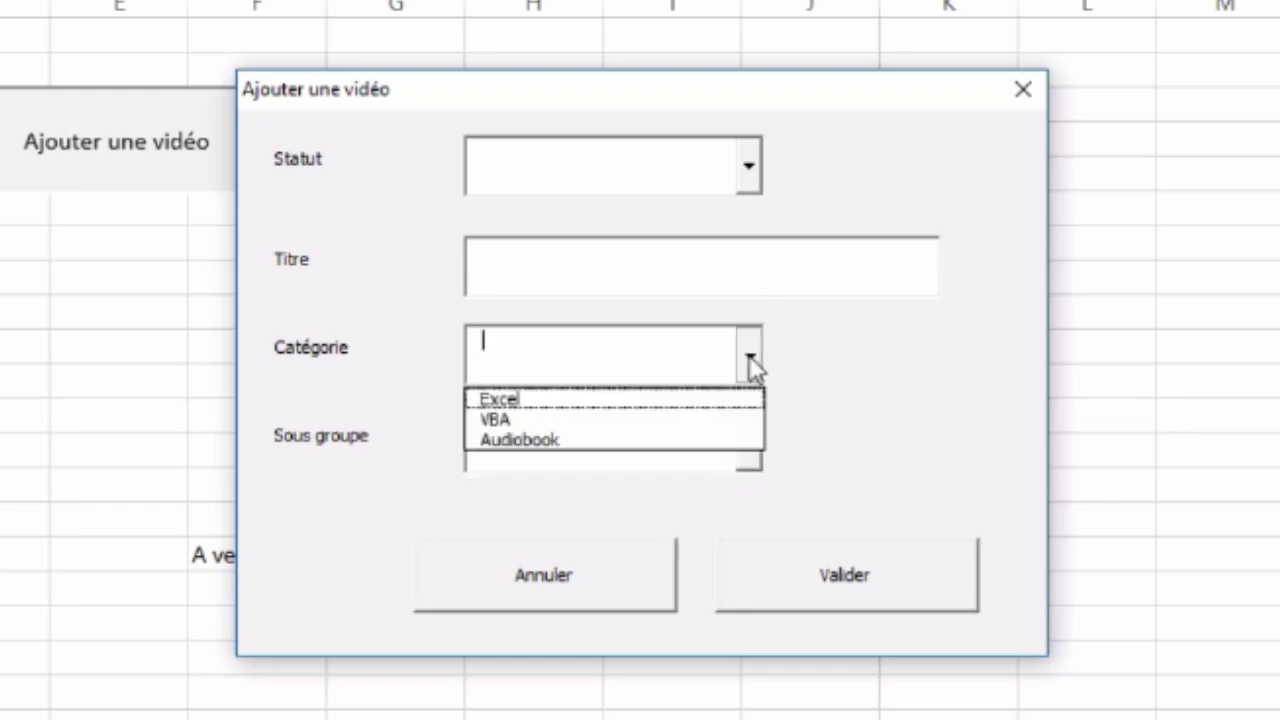
pyautogui.click(658, 400)
pyautogui.click(748, 443)
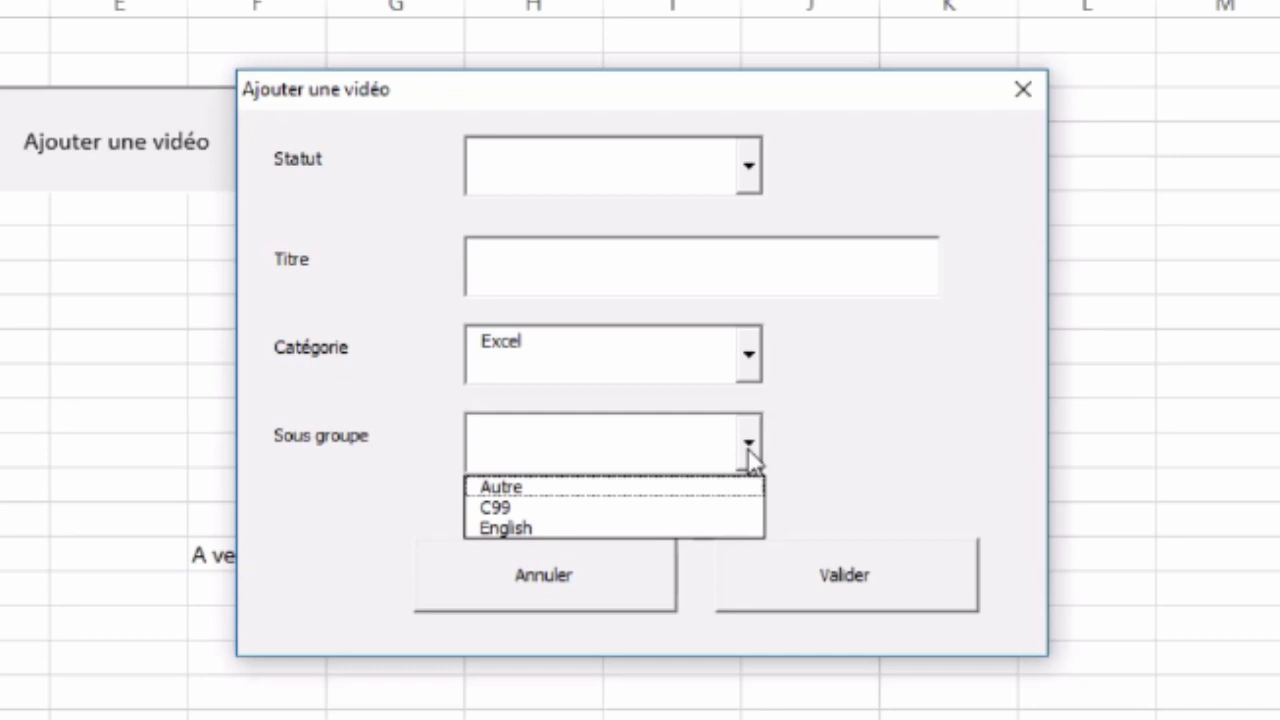
pyautogui.click(749, 452)
pyautogui.click(750, 350)
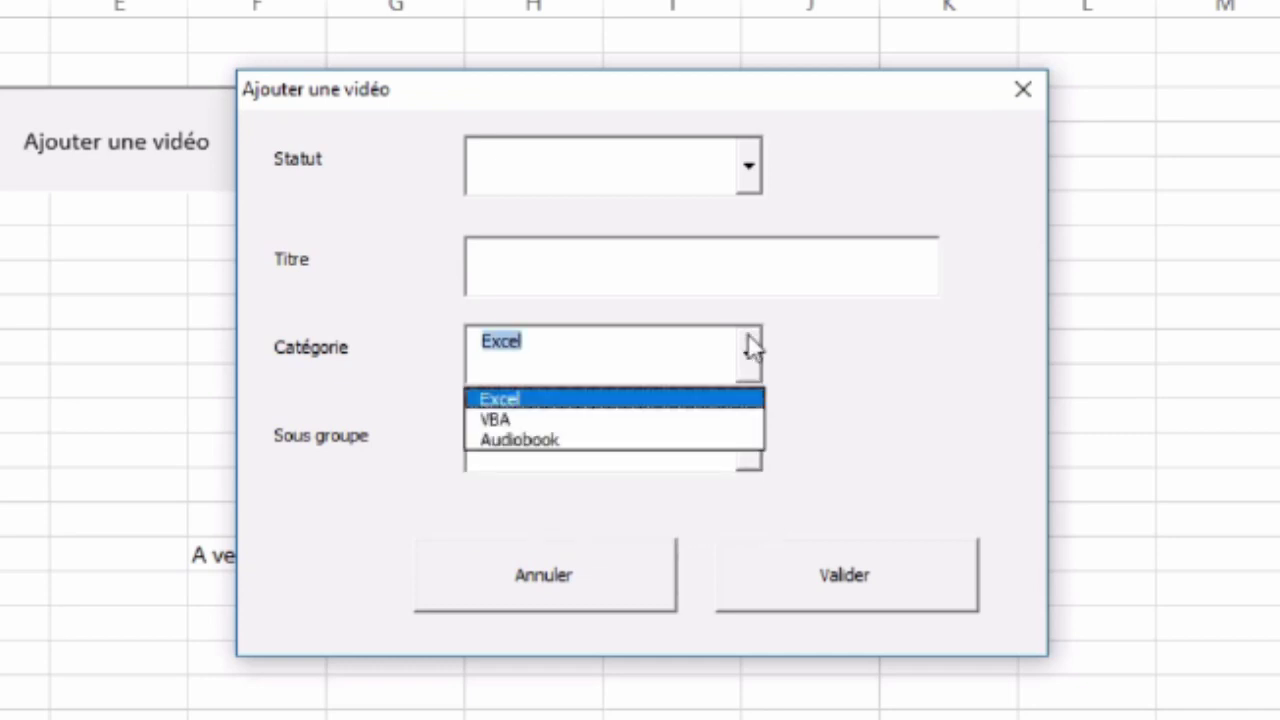
pyautogui.click(663, 422)
pyautogui.click(751, 446)
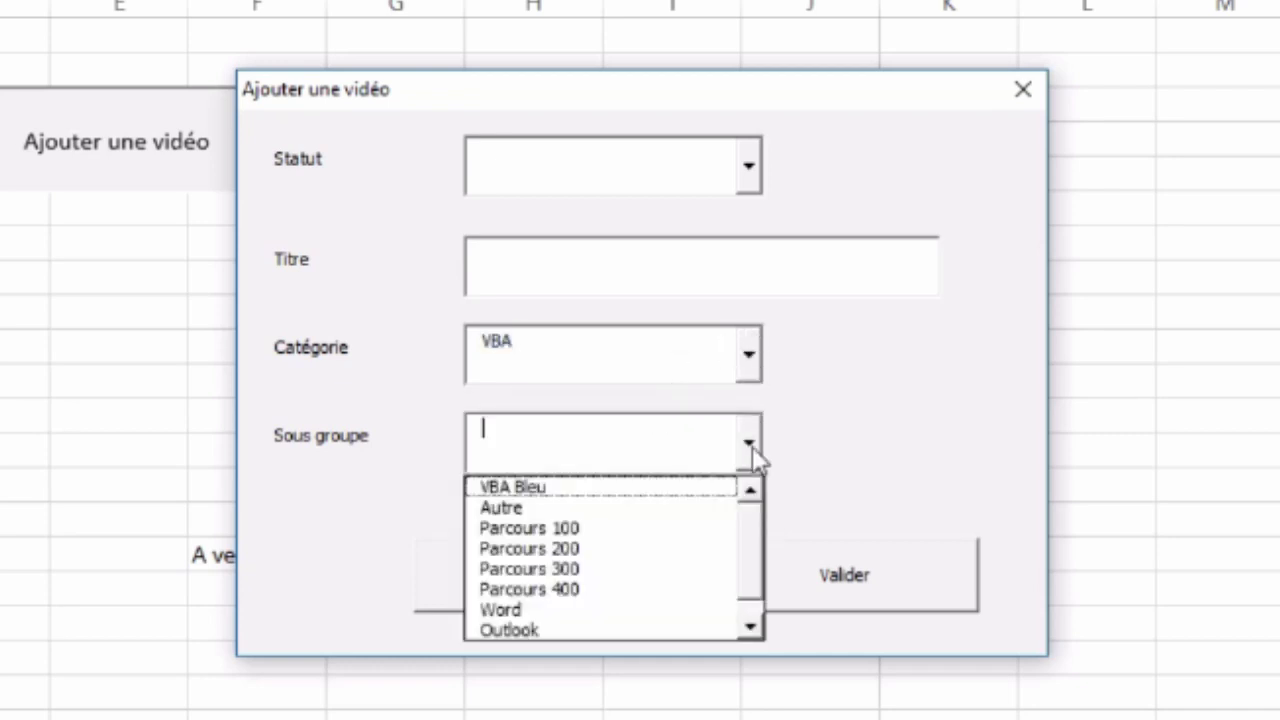
pyautogui.click(752, 446)
# Step: Check the audiobook titles offered for Audiobook, then cancel and reopen a blank form
pyautogui.click(752, 357)
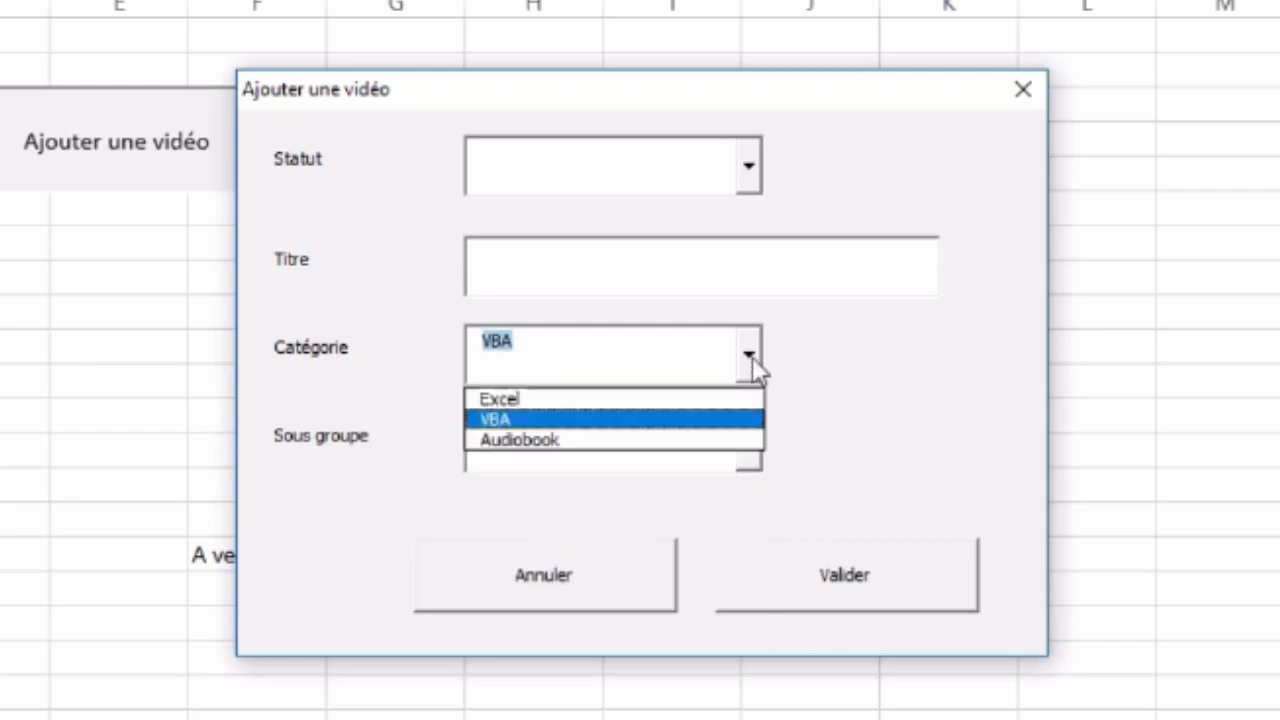
pyautogui.click(697, 443)
pyautogui.click(752, 448)
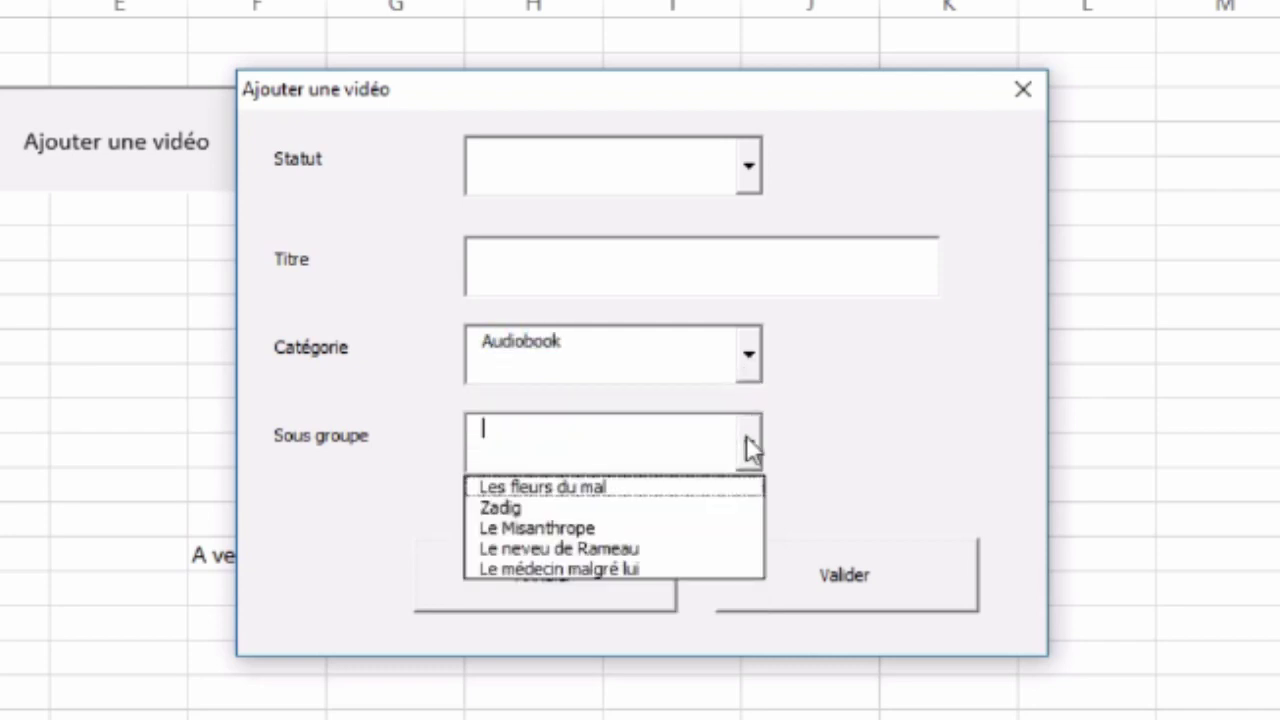
pyautogui.click(748, 440)
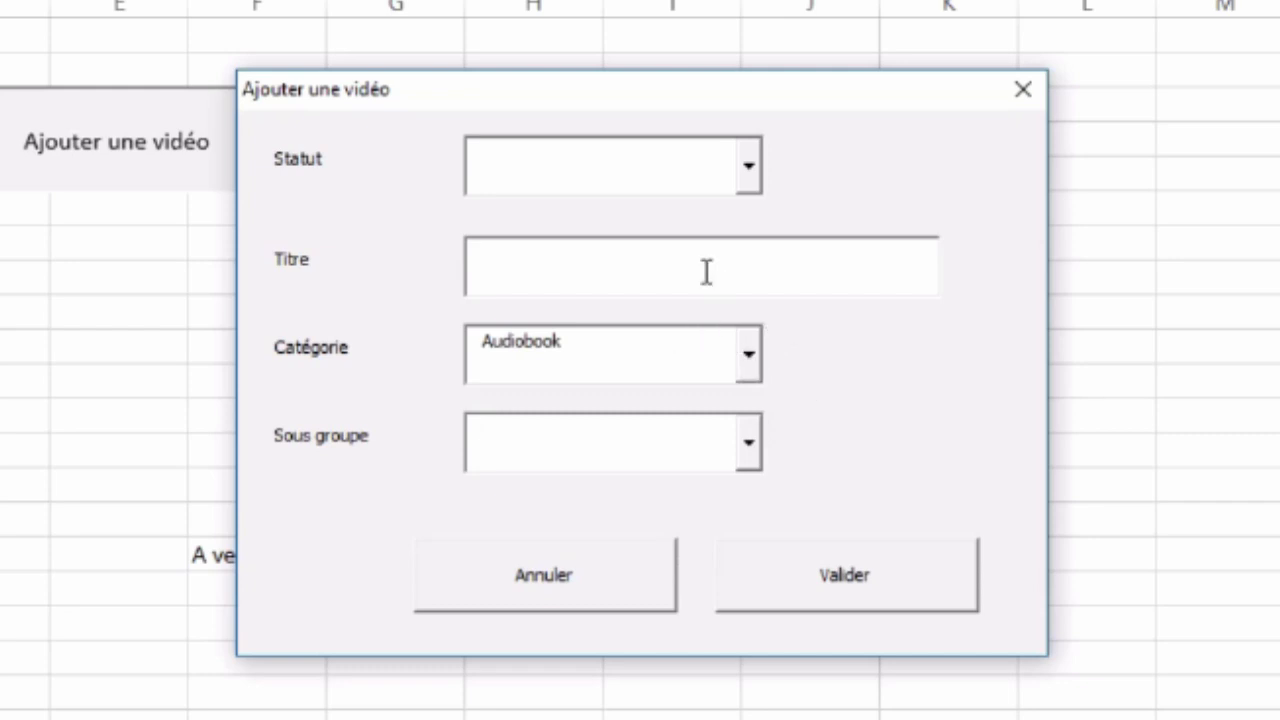
pyautogui.click(531, 572)
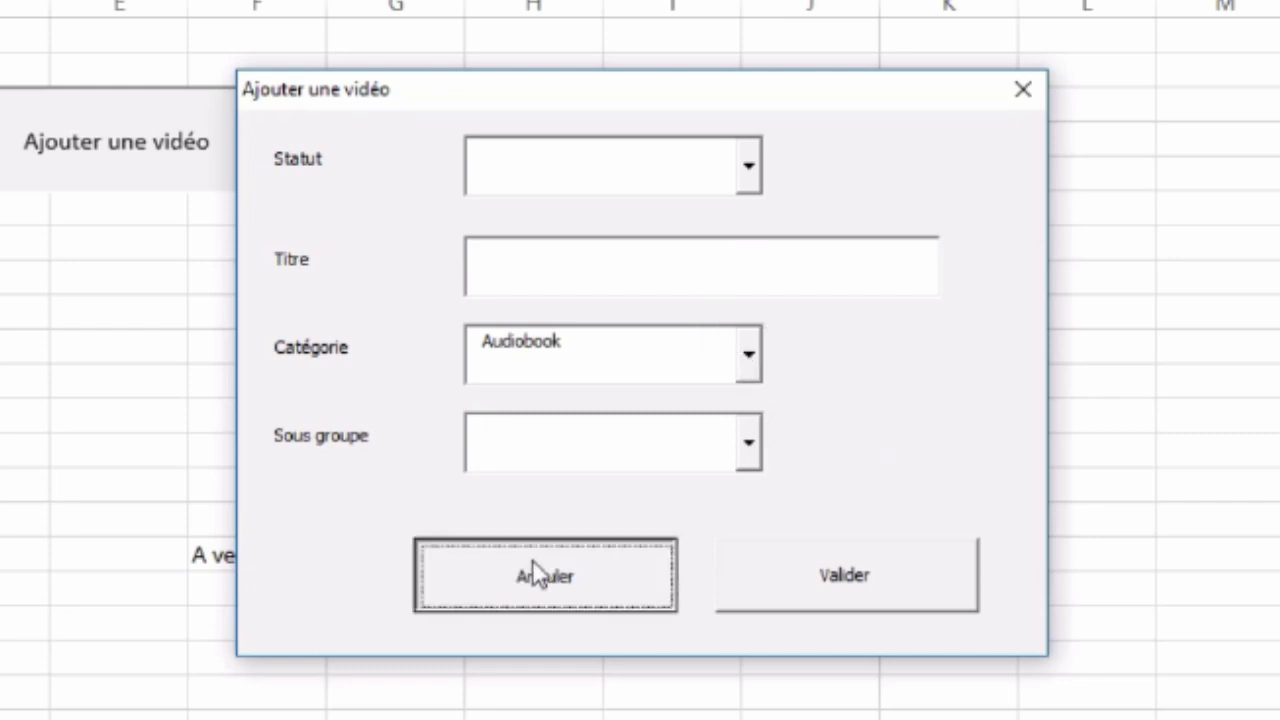
pyautogui.click(386, 266)
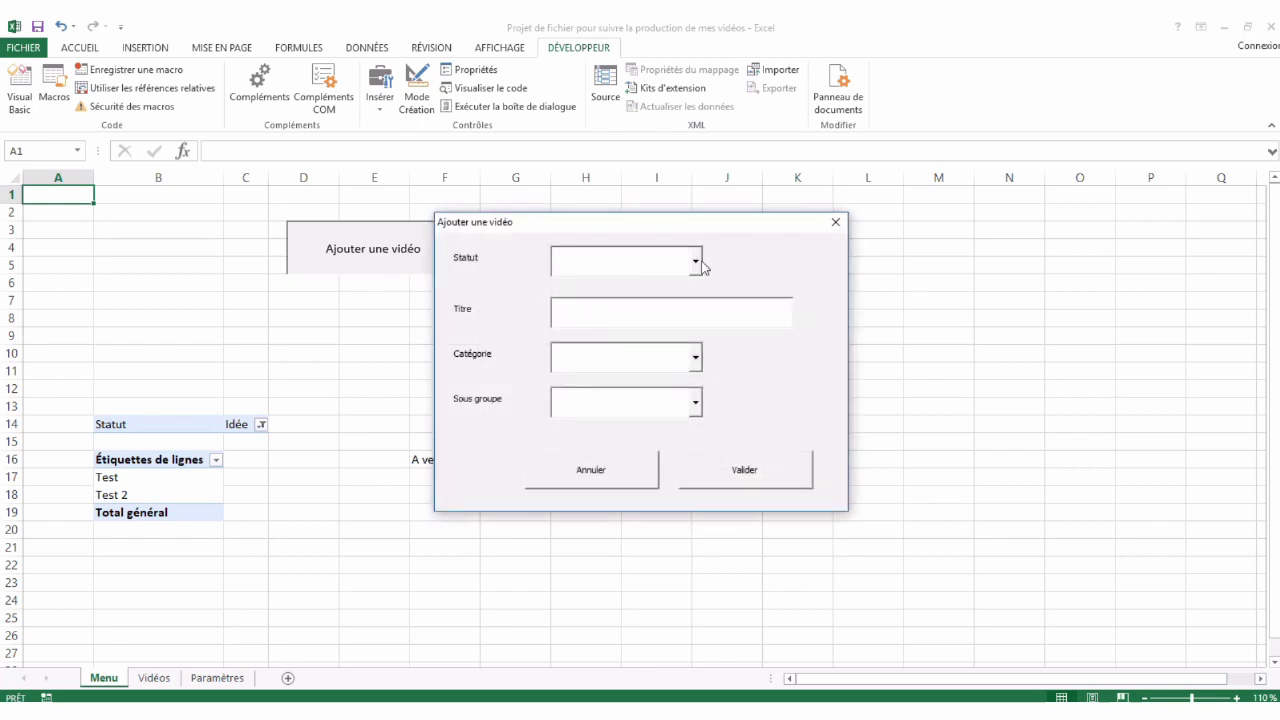
# Step: Submit the video Test du jour with status Idée, category Excel and sub-group Autre
pyautogui.click(699, 262)
pyautogui.click(645, 286)
pyautogui.click(598, 312)
pyautogui.write('Test du')
pyautogui.click(695, 358)
pyautogui.click(648, 381)
pyautogui.click(695, 403)
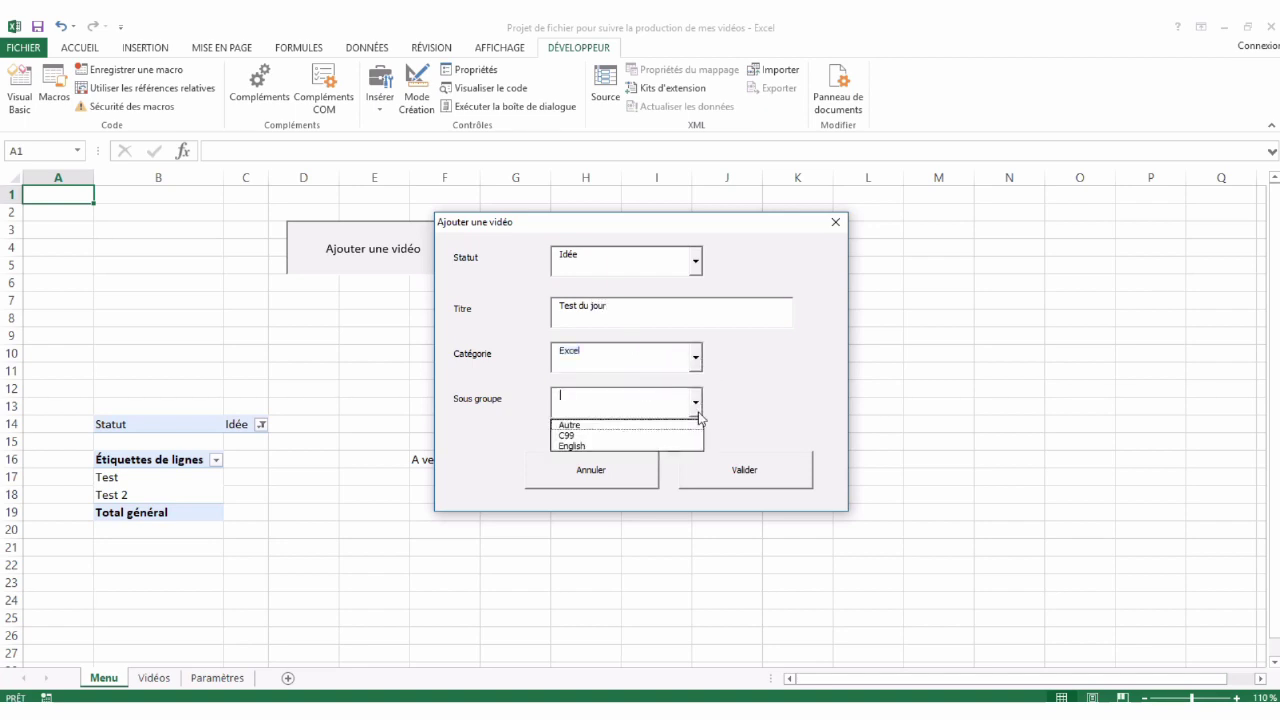
pyautogui.click(622, 425)
pyautogui.click(750, 476)
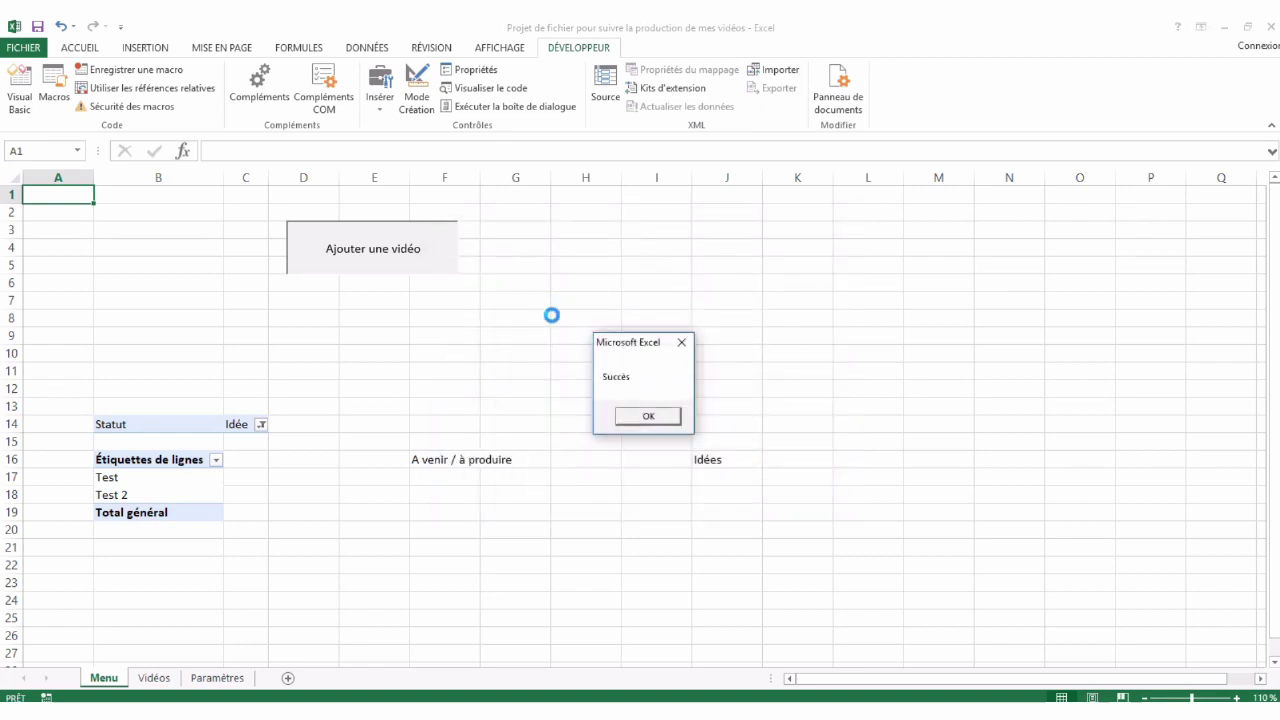
pyautogui.click(636, 418)
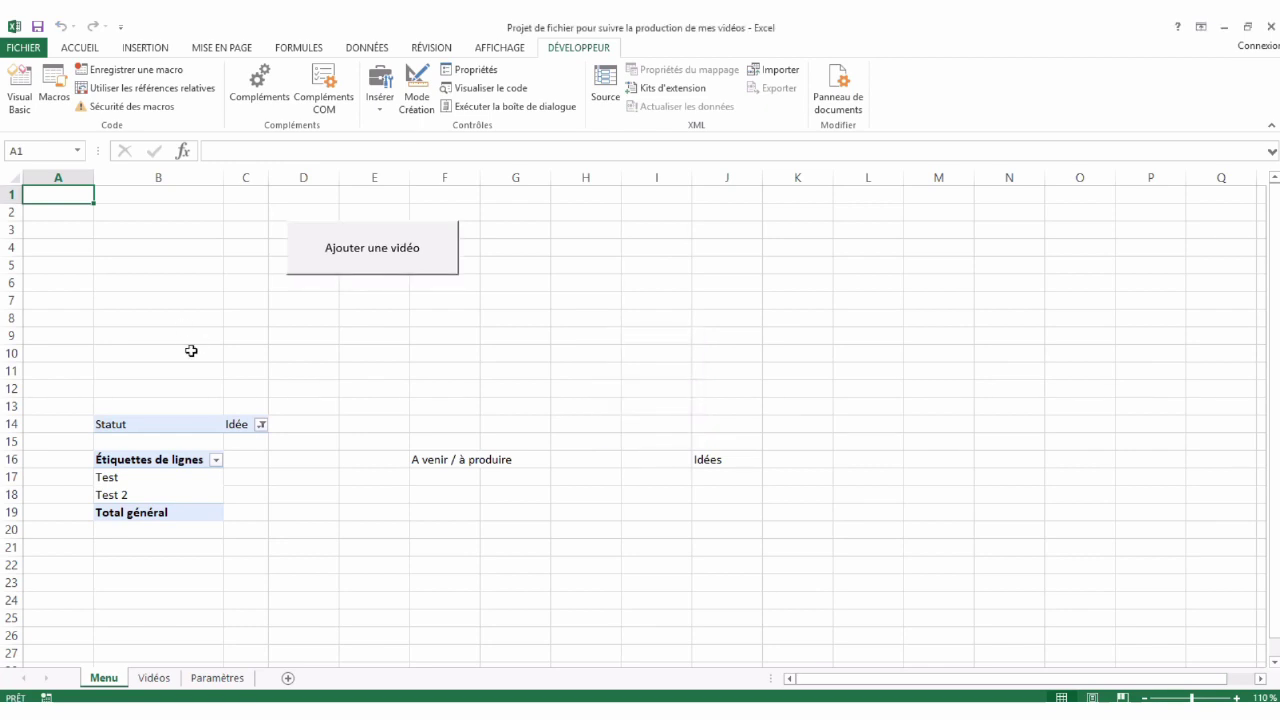
# Step: Verify the new Test du jour row on the Vidéos sheet, then go to the Visual Basic editor
pyautogui.click(152, 678)
pyautogui.moveTo(88, 330)
pyautogui.mouseDown()
pyautogui.moveTo(628, 341)
pyautogui.moveTo(726, 357)
pyautogui.mouseUp()
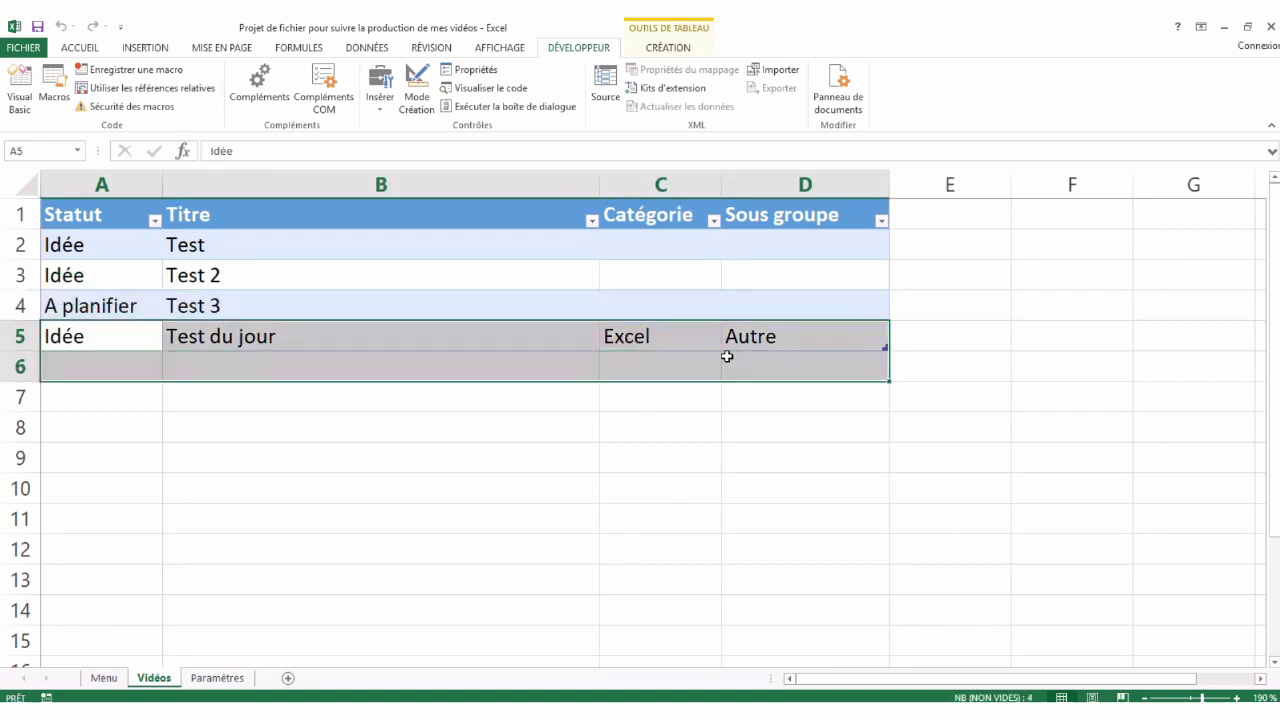
pyautogui.click(100, 389)
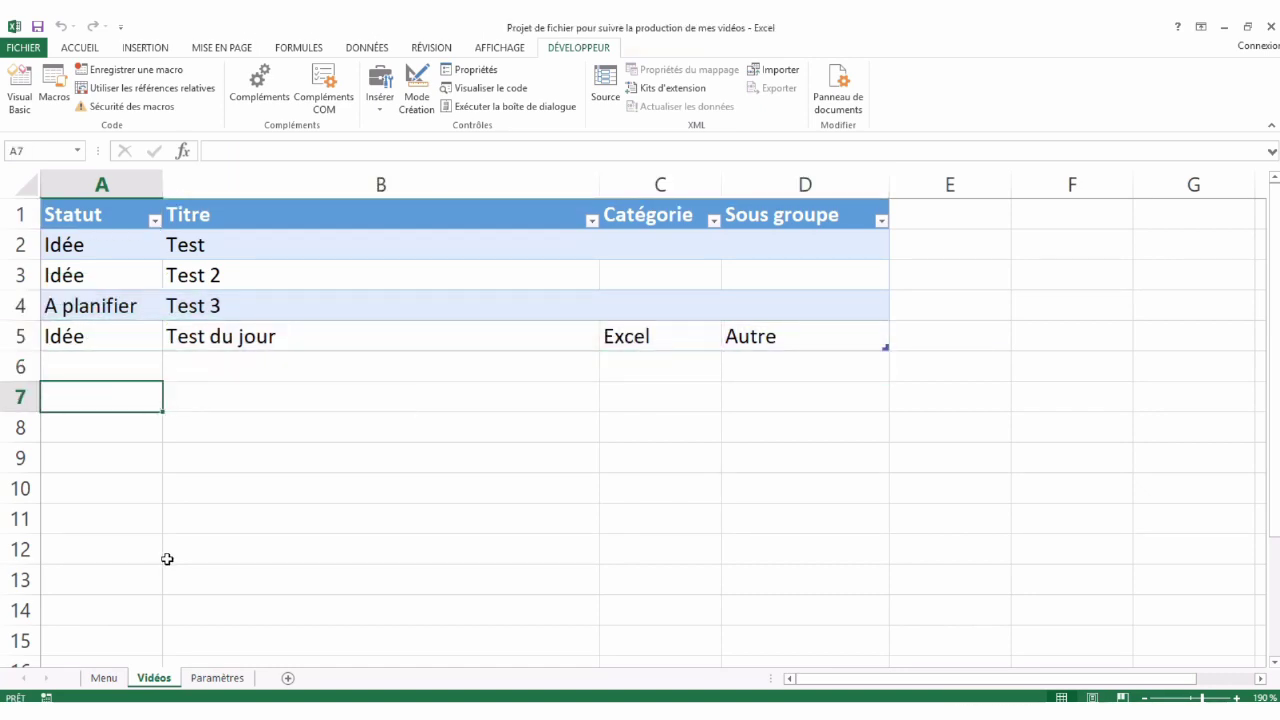
pyautogui.click(19, 88)
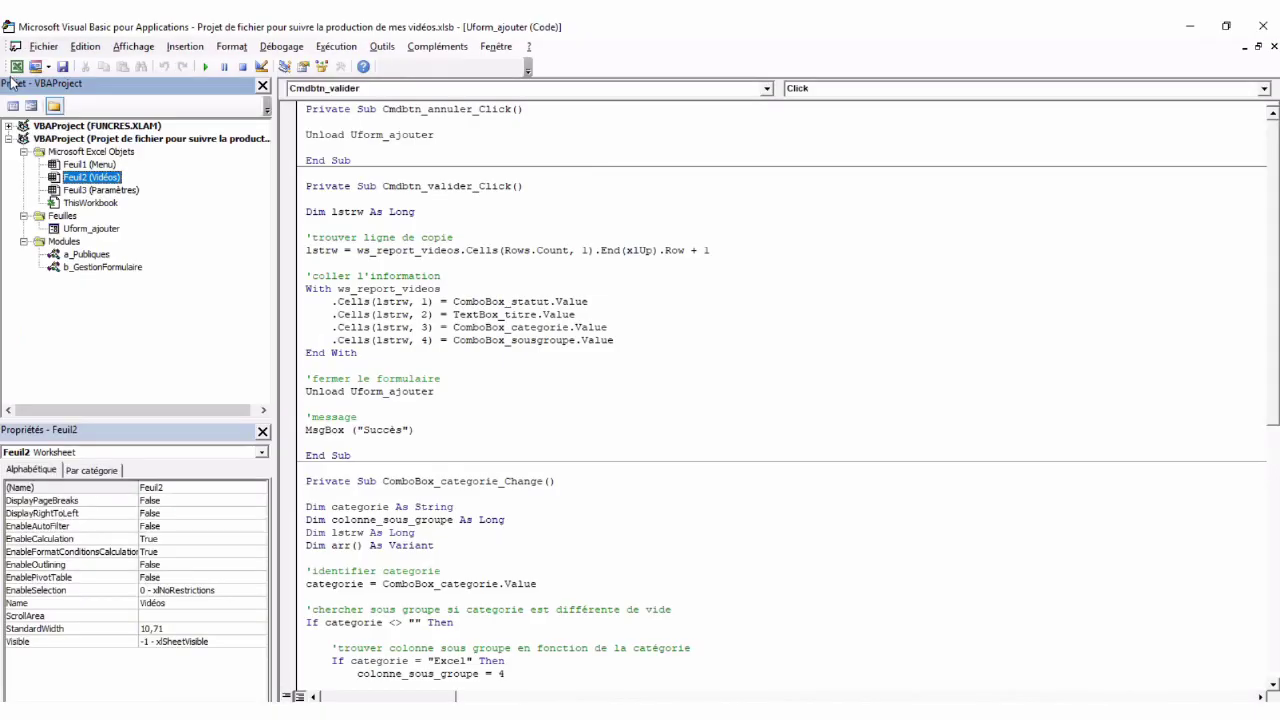
# Step: Open the Uform_ajouter design and select its Sous groupe and Catégorie comboboxes
pyautogui.doubleClick(105, 229)
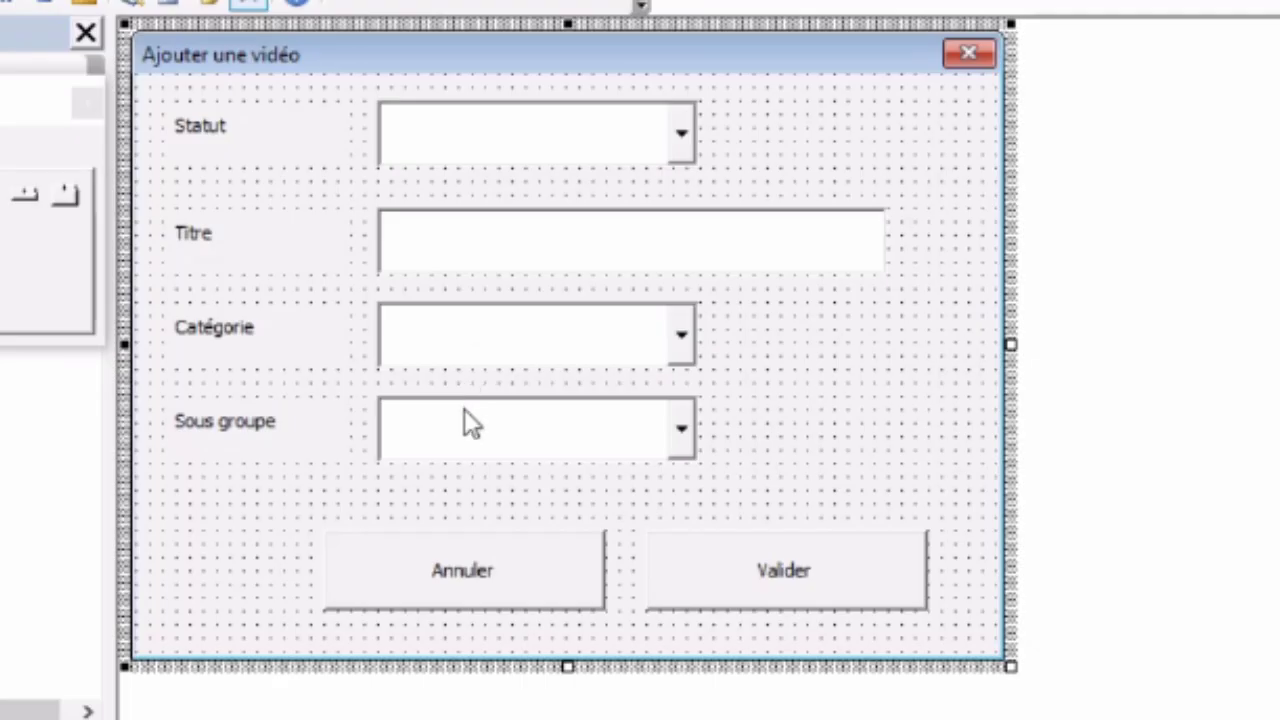
pyautogui.click(443, 268)
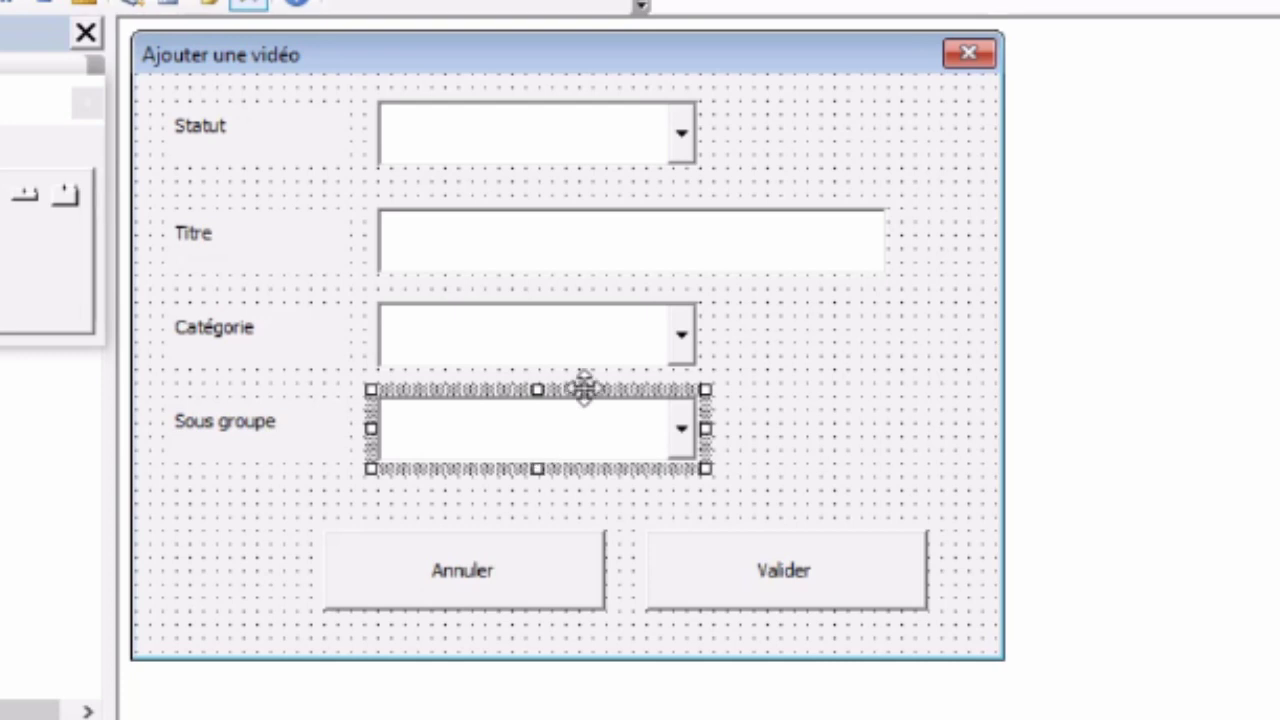
pyautogui.click(571, 352)
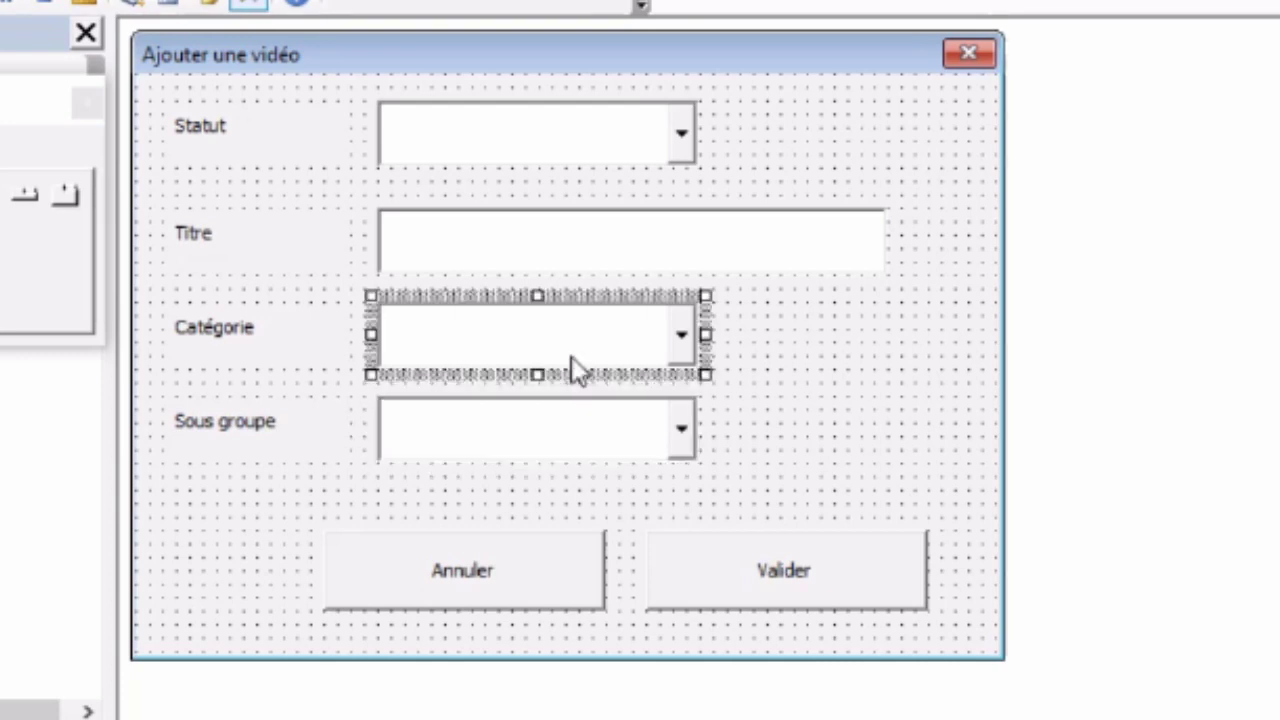
pyautogui.doubleClick(435, 320)
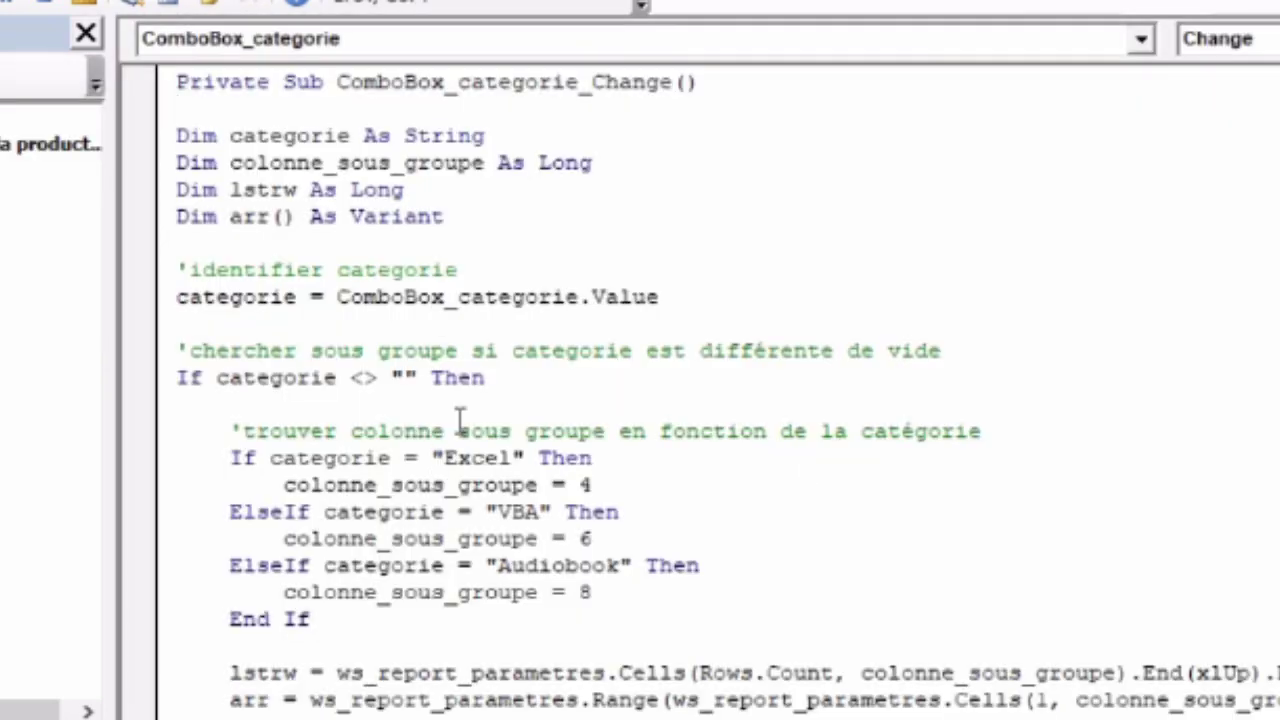
pyautogui.moveTo(177, 82); pyautogui.dragTo(700, 92)
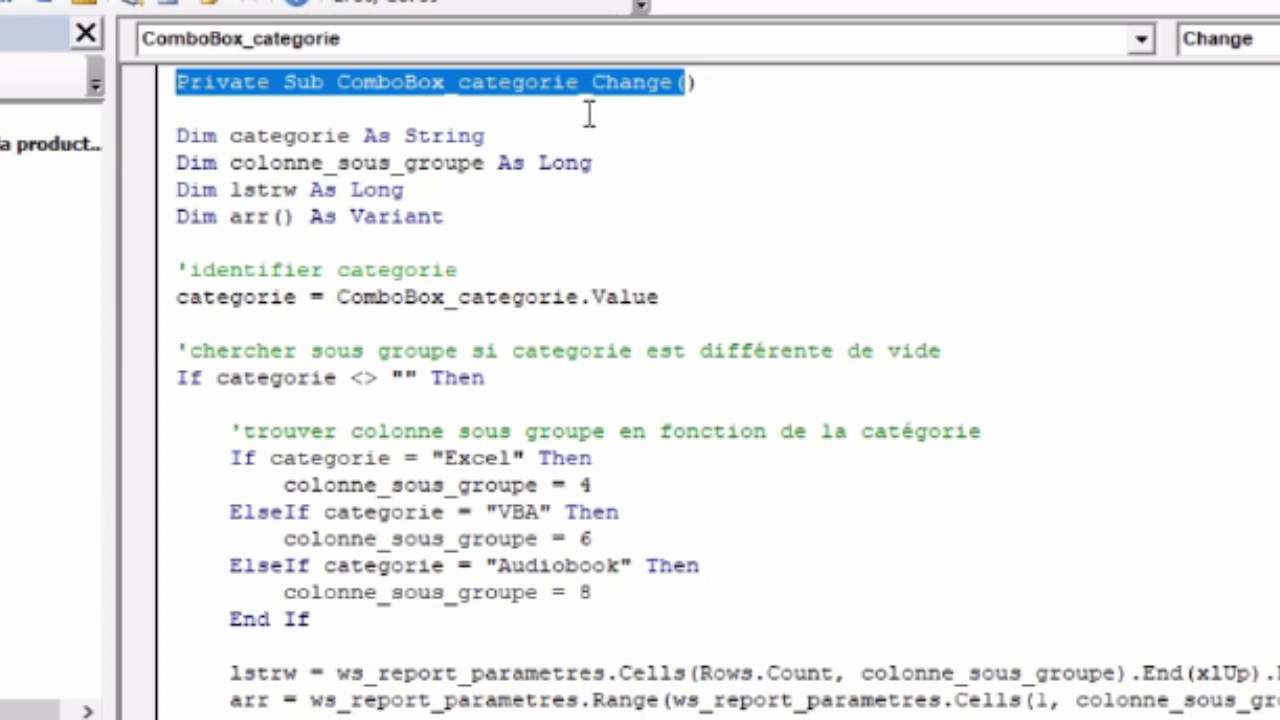
pyautogui.click(556, 92)
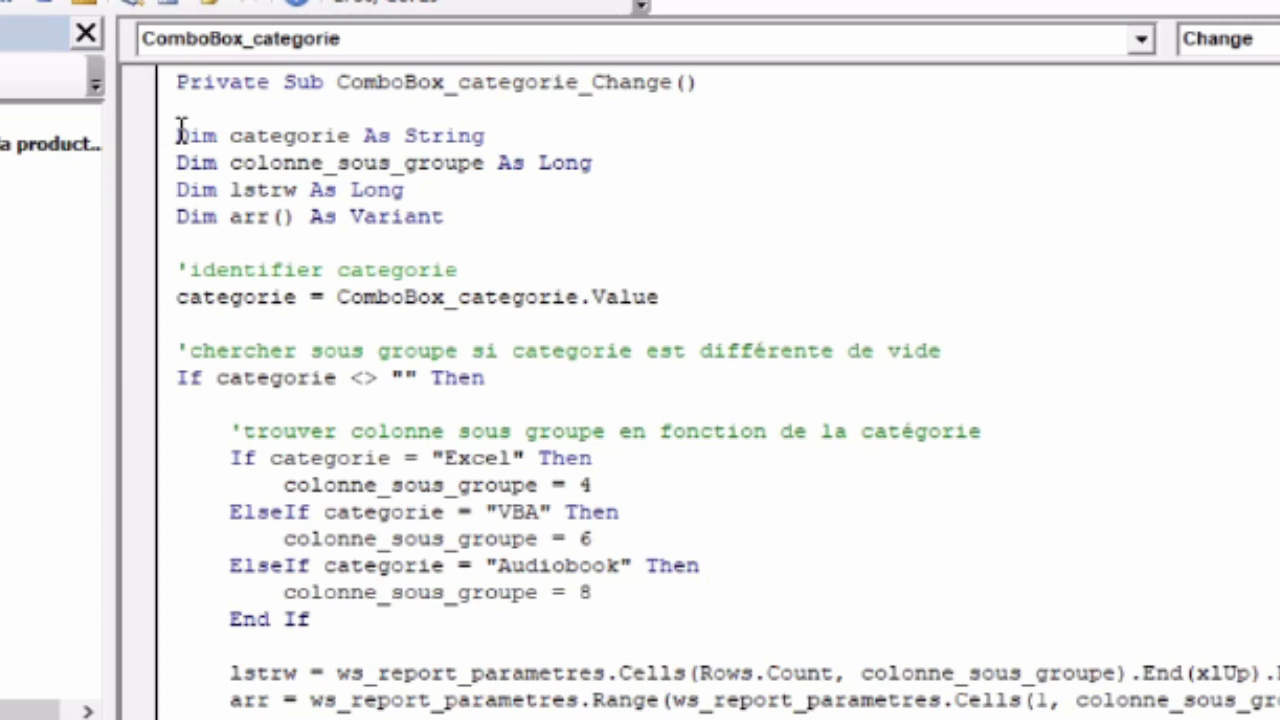
pyautogui.moveTo(178, 268); pyautogui.dragTo(541, 316)
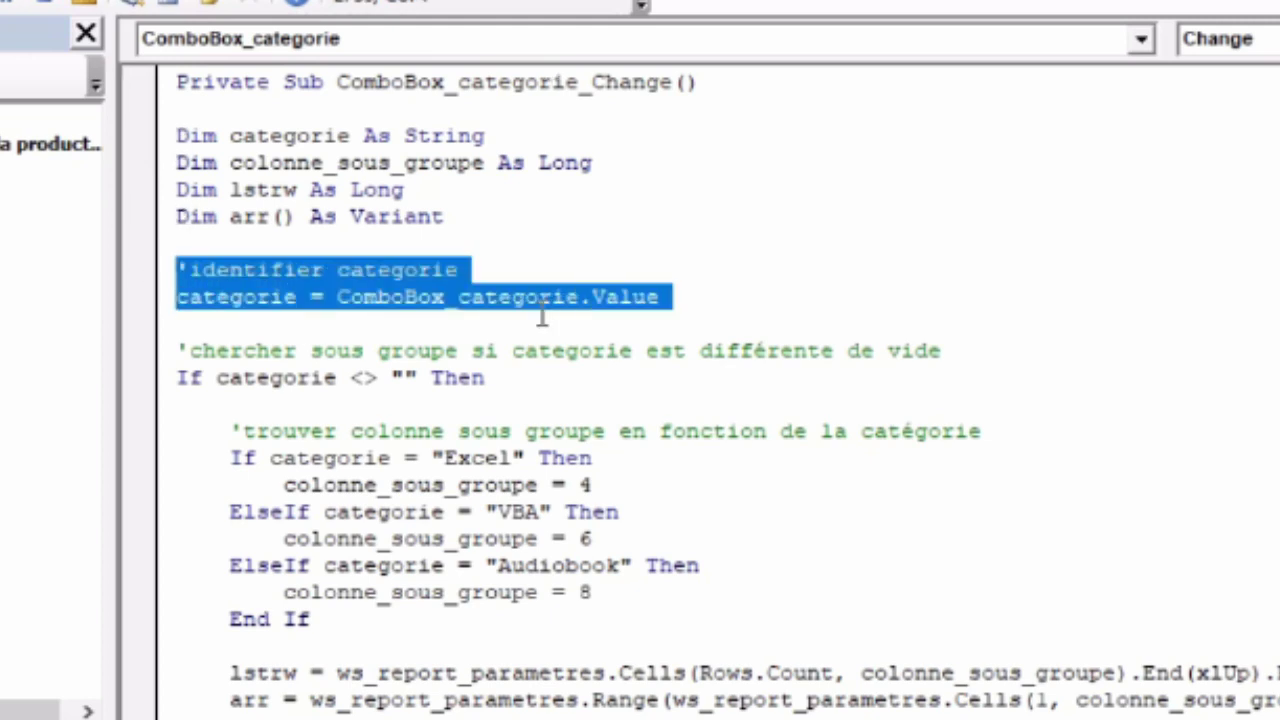
pyautogui.click(214, 378)
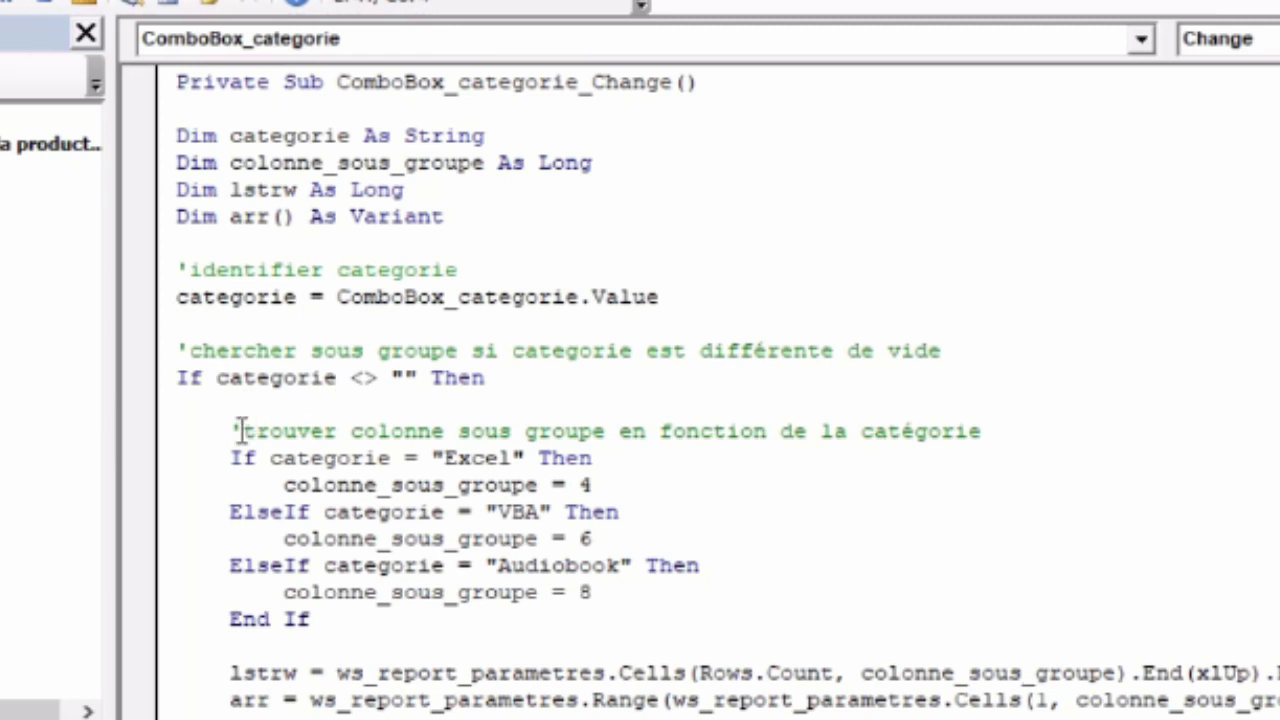
pyautogui.moveTo(231, 425); pyautogui.dragTo(505, 455)
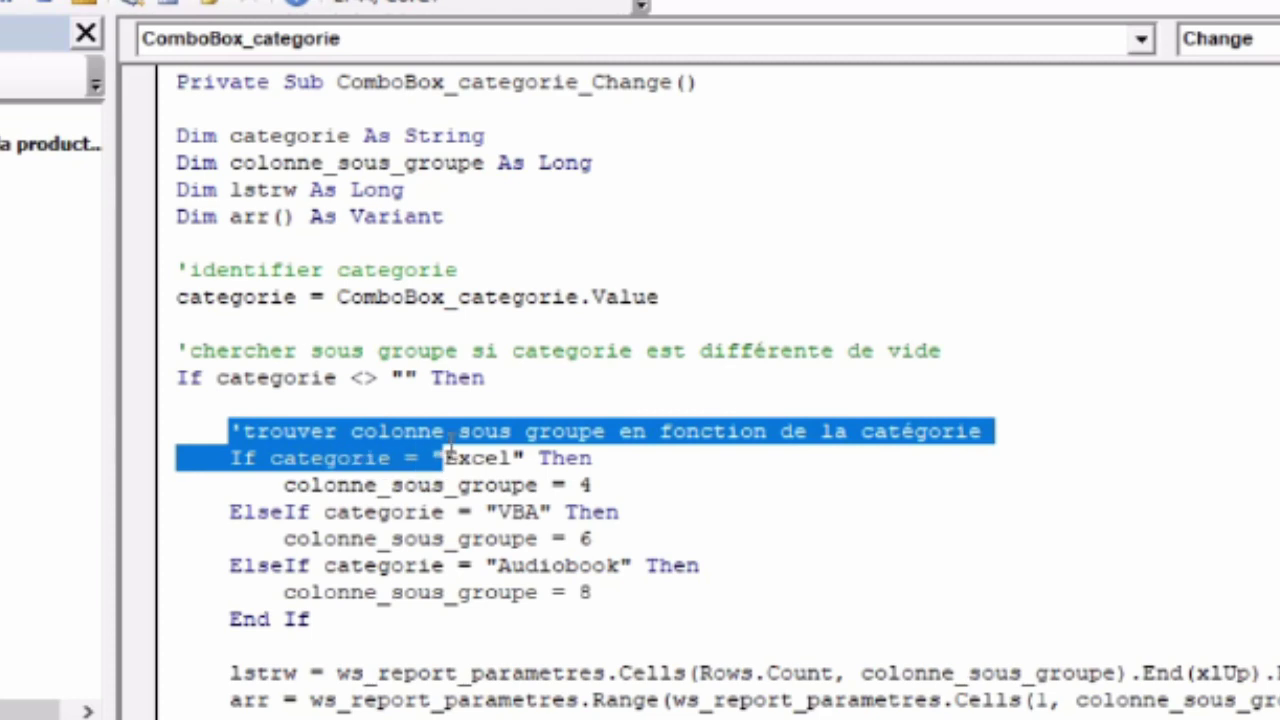
pyautogui.click(342, 457)
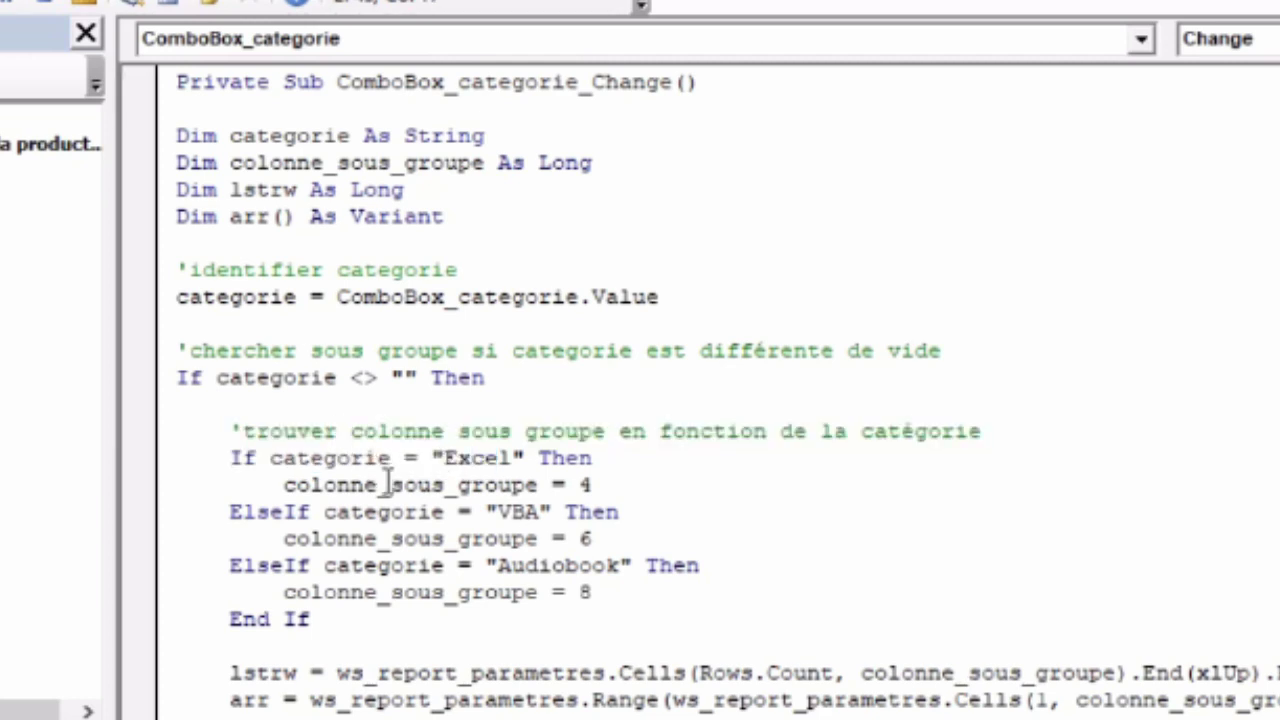
pyautogui.click(597, 476)
pyautogui.click(610, 538)
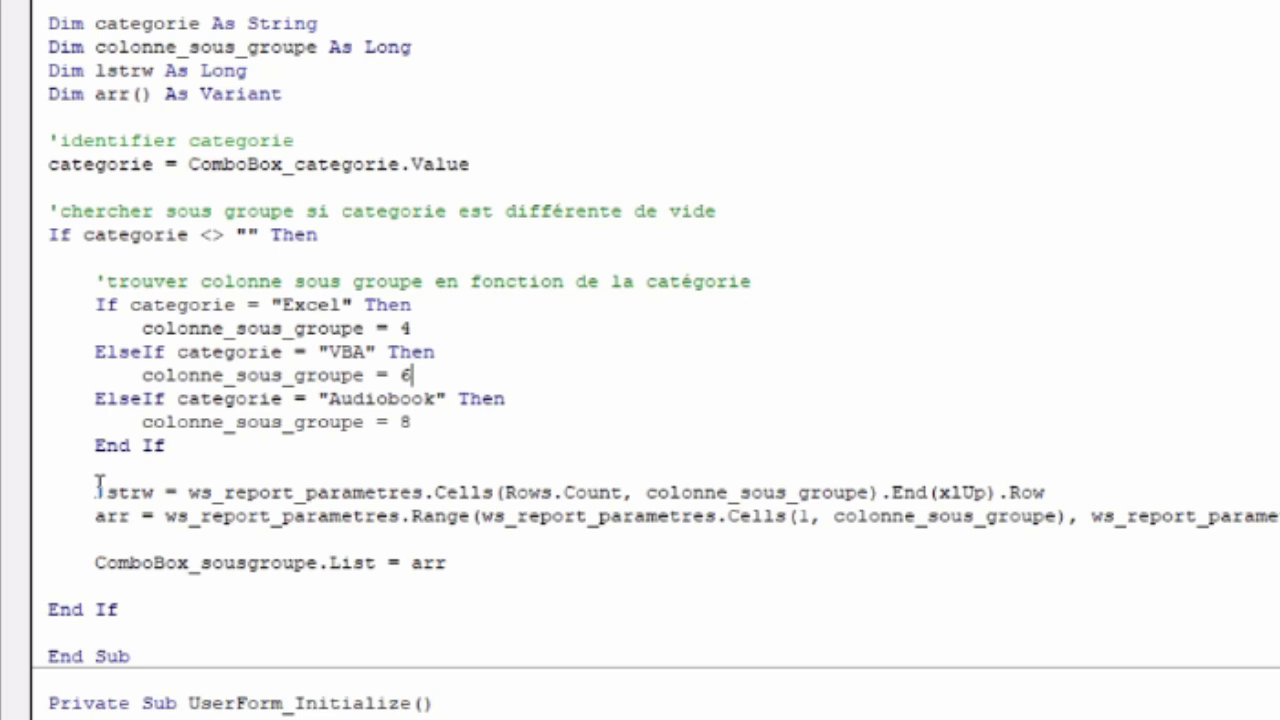
pyautogui.moveTo(95, 492)
pyautogui.mouseDown()
pyautogui.moveTo(463, 545)
pyautogui.moveTo(463, 557)
pyautogui.mouseUp()
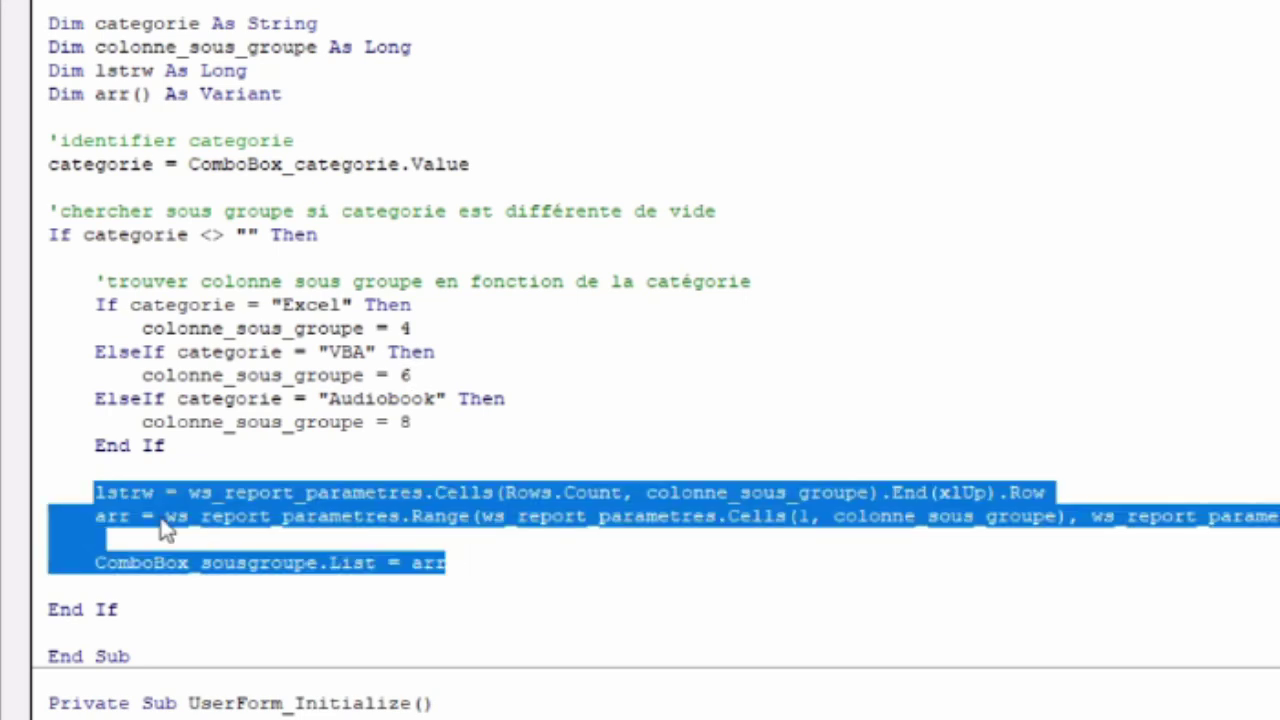
pyautogui.click(155, 492)
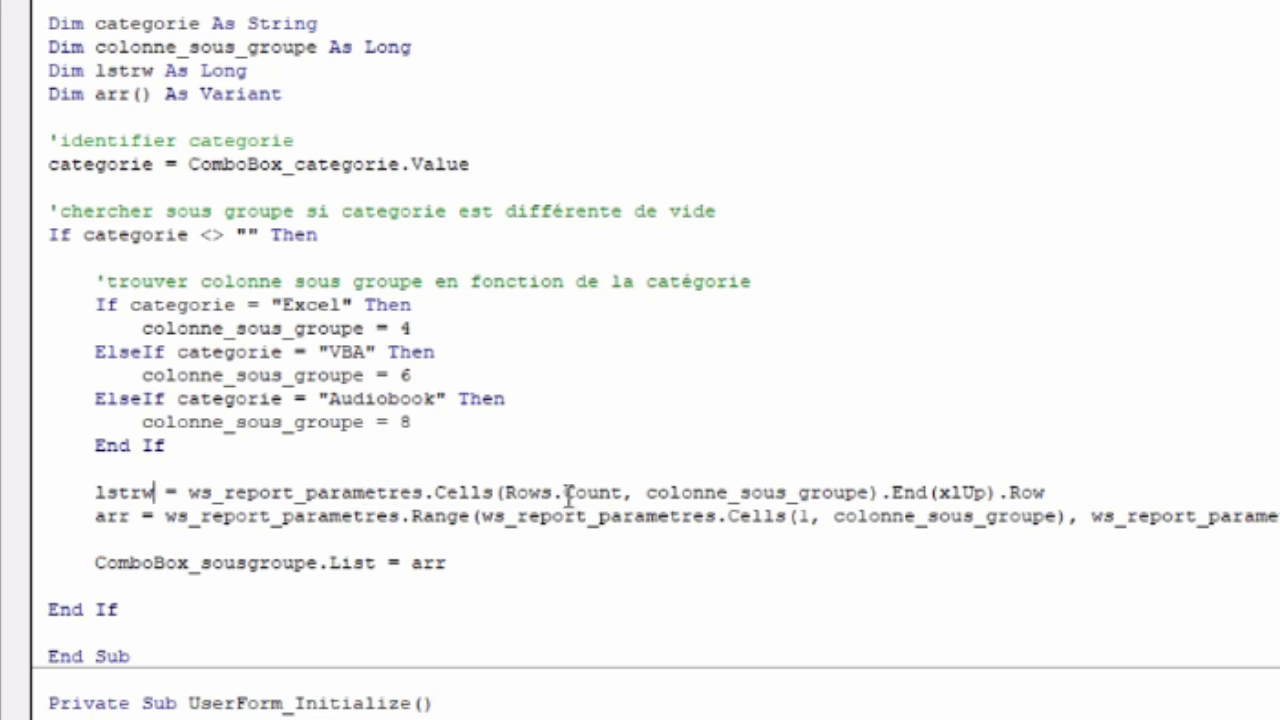
pyautogui.moveTo(164, 516); pyautogui.dragTo(579, 518)
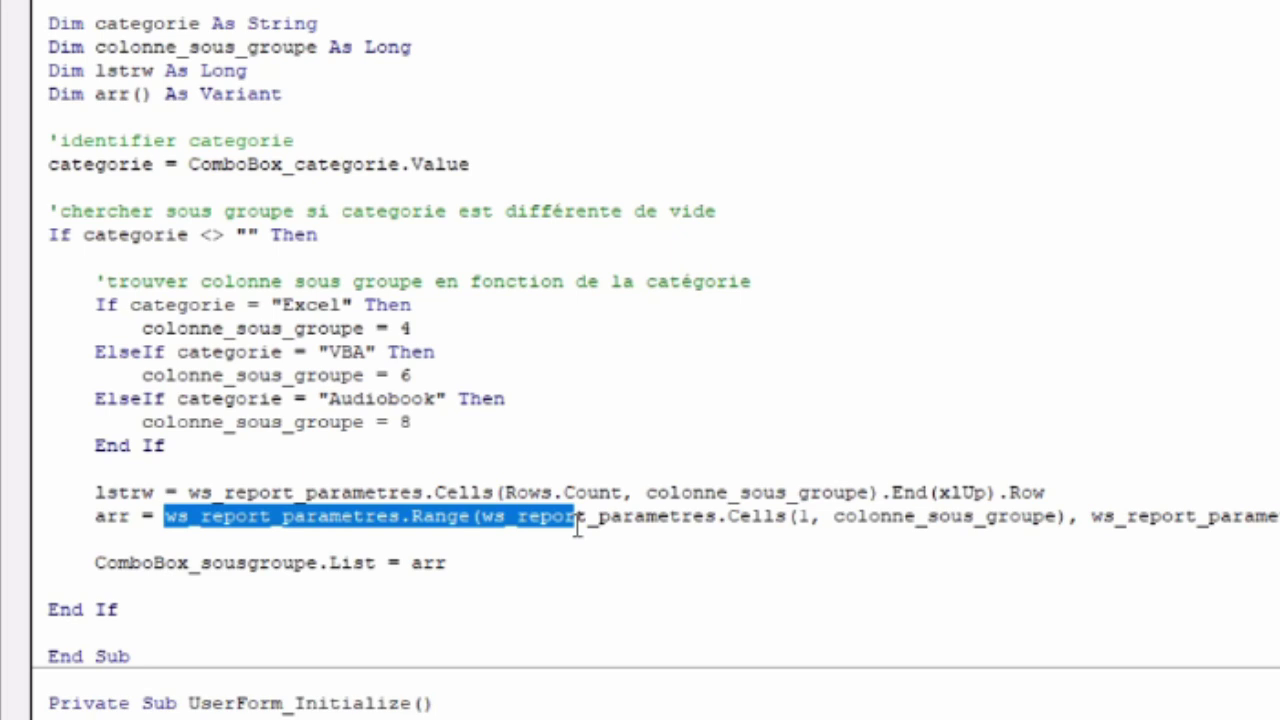
pyautogui.click(250, 518)
pyautogui.click(107, 518)
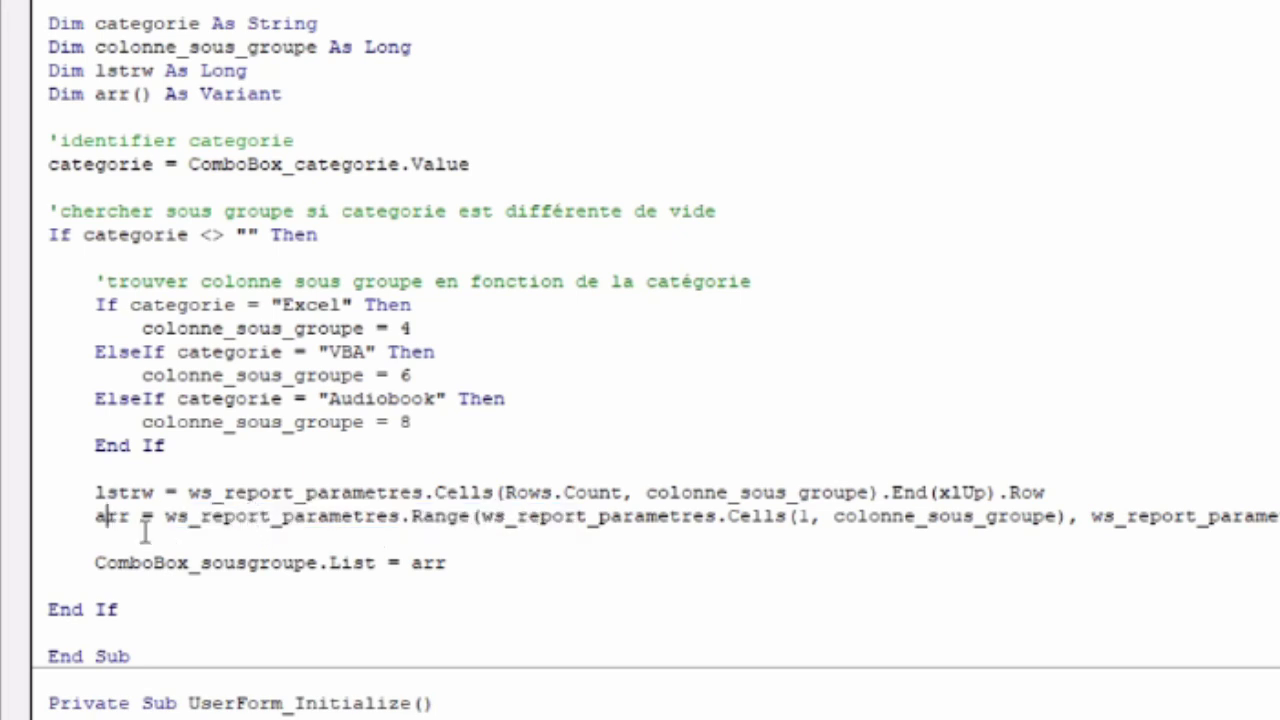
pyautogui.moveTo(95, 563)
pyautogui.mouseDown()
pyautogui.moveTo(275, 548)
pyautogui.moveTo(370, 560)
pyautogui.mouseUp()
pyautogui.click(438, 560)
# Step: On Paramètres, inspect the column B categories and the Excel, VBA and Audiobook sub-group lists
pyautogui.click(566, 664)
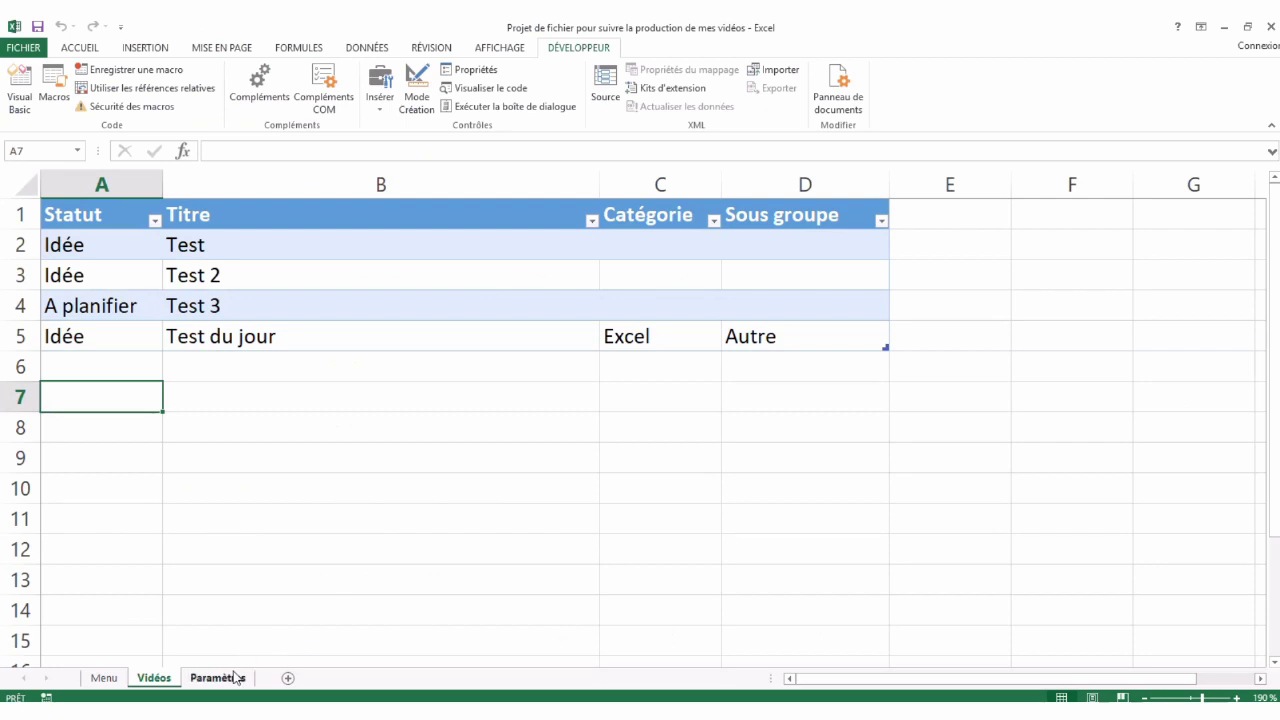
pyautogui.click(225, 678)
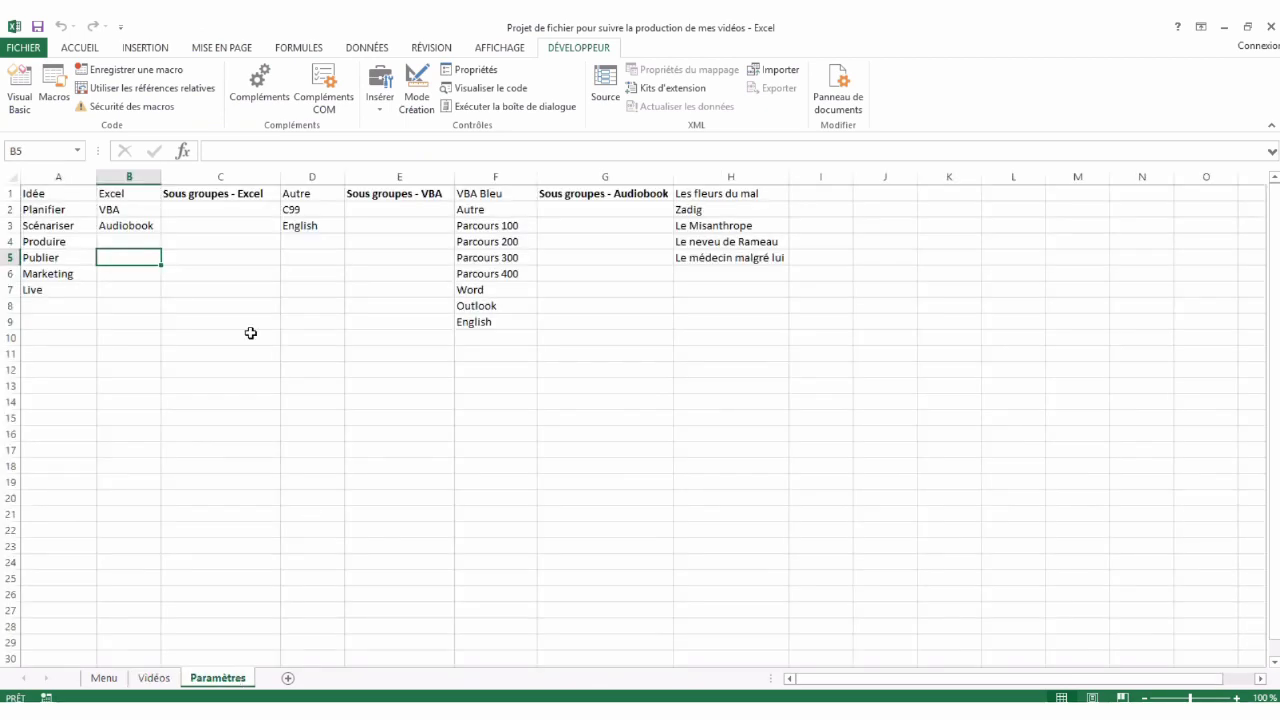
pyautogui.click(133, 239)
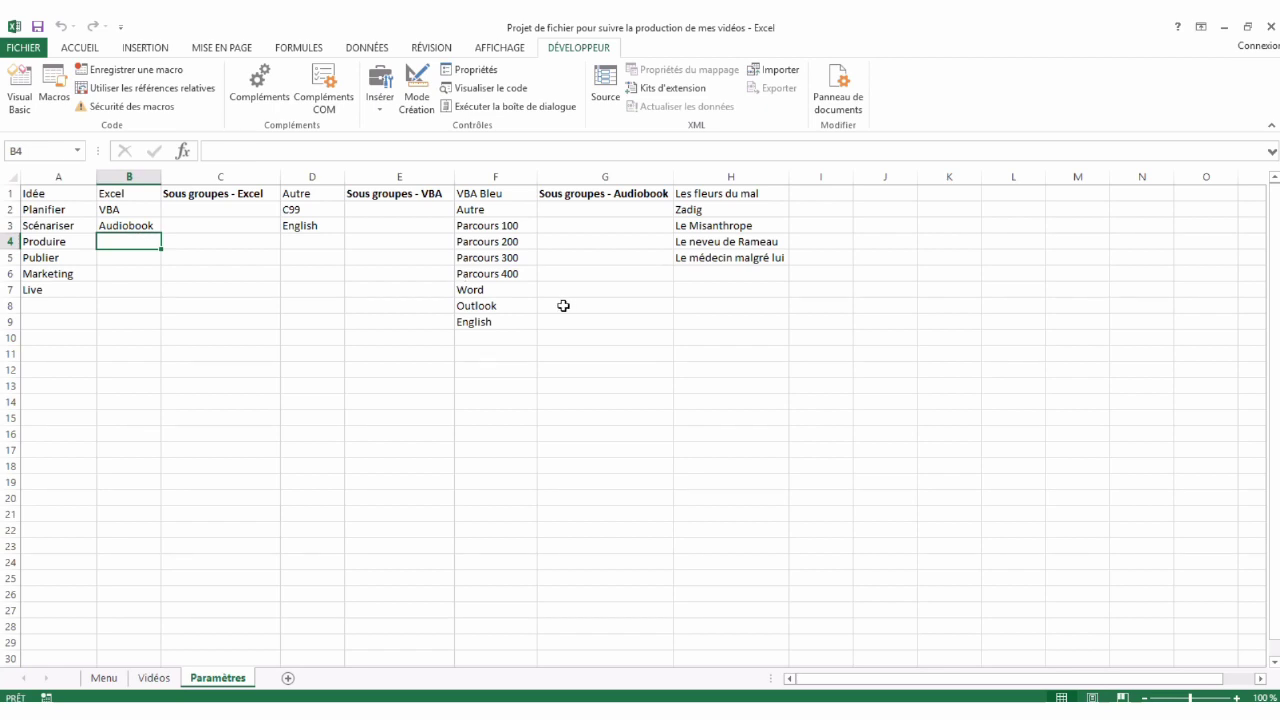
pyautogui.click(308, 196)
pyautogui.click(478, 196)
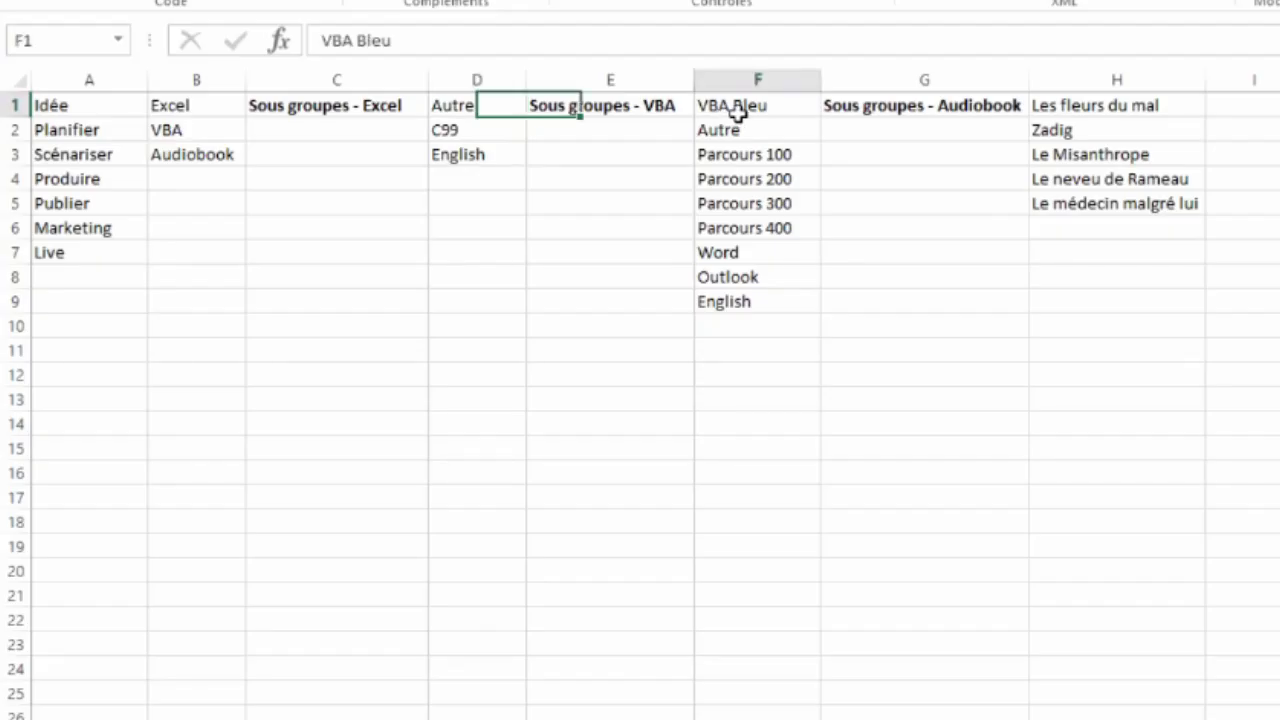
pyautogui.click(1076, 101)
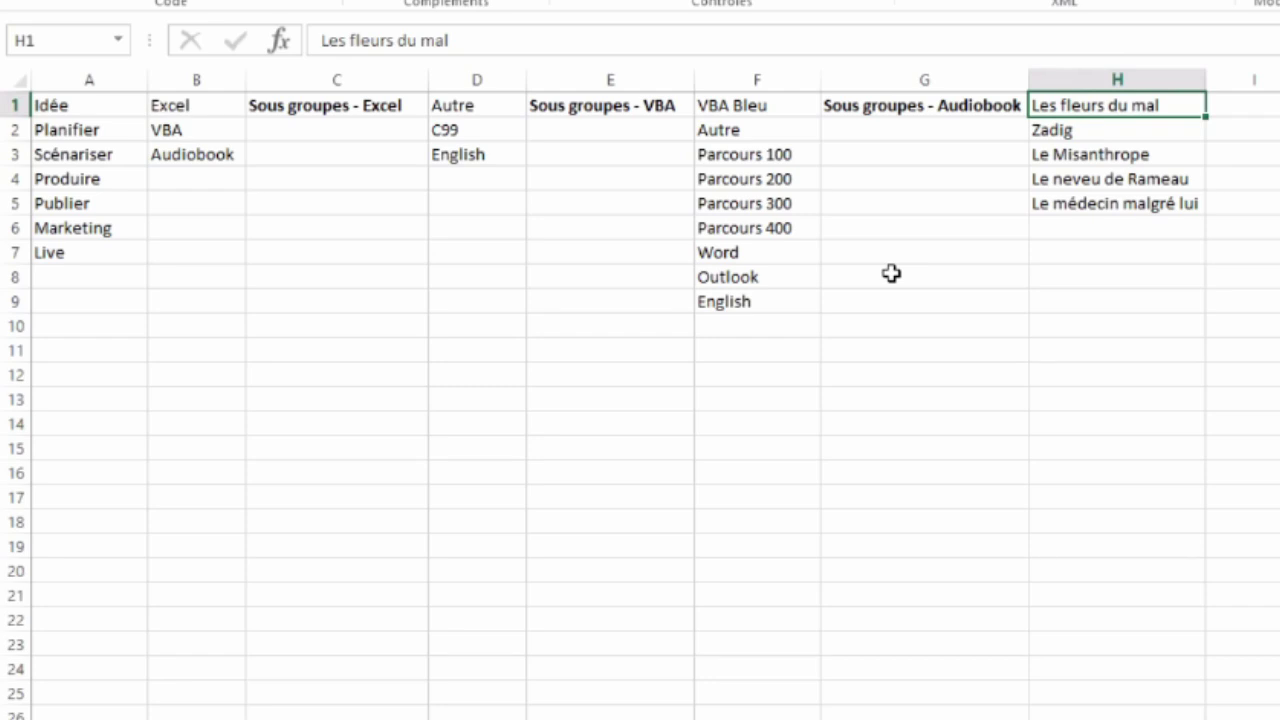
pyautogui.click(202, 179)
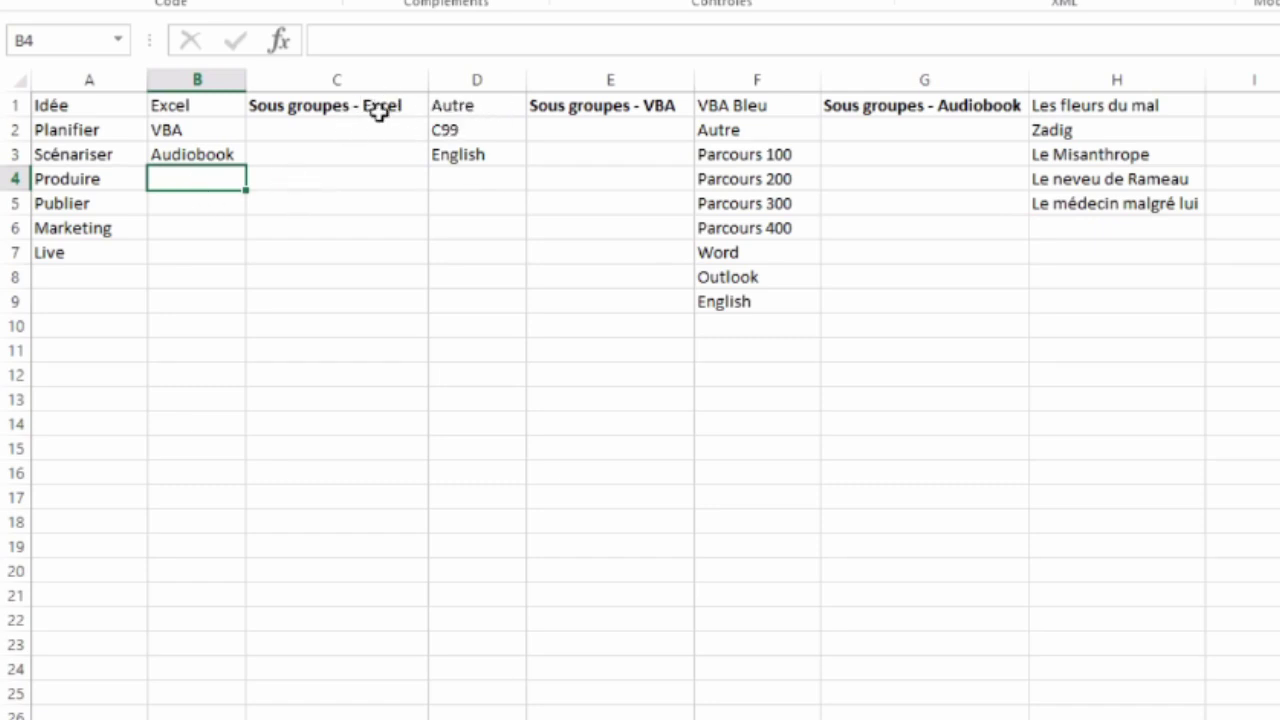
pyautogui.click(500, 97)
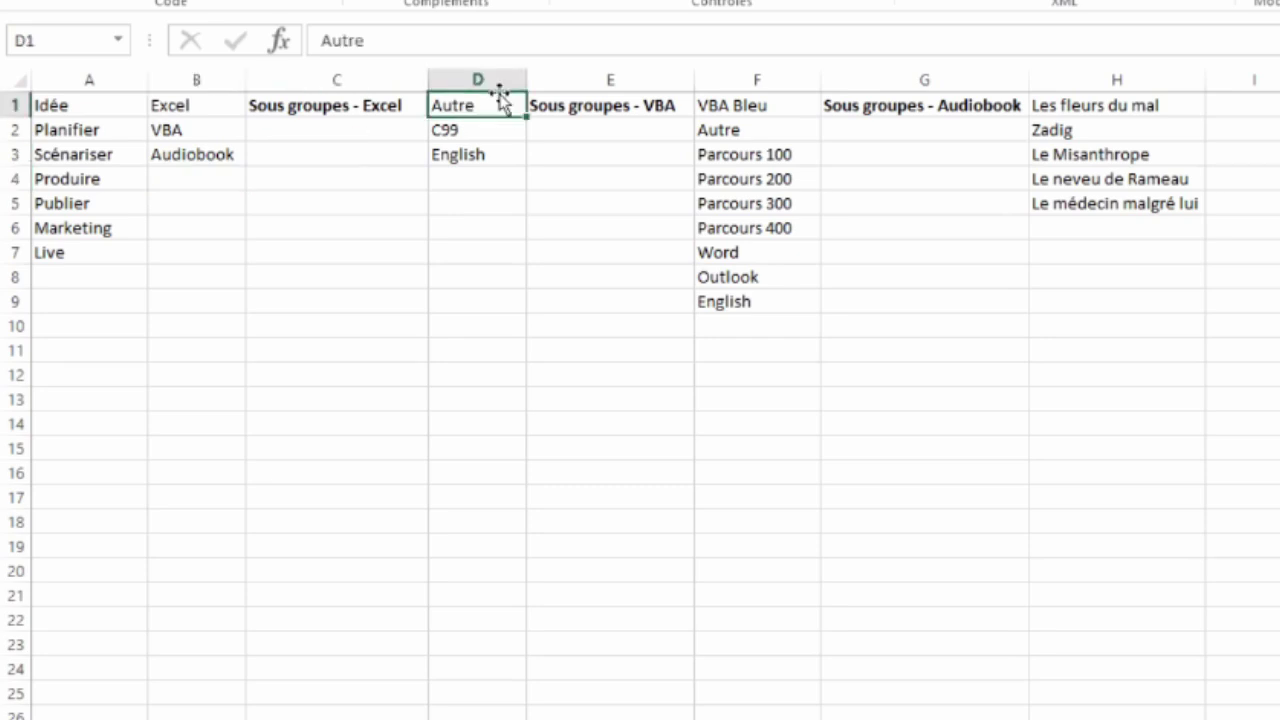
pyautogui.click(780, 114)
pyautogui.click(1085, 105)
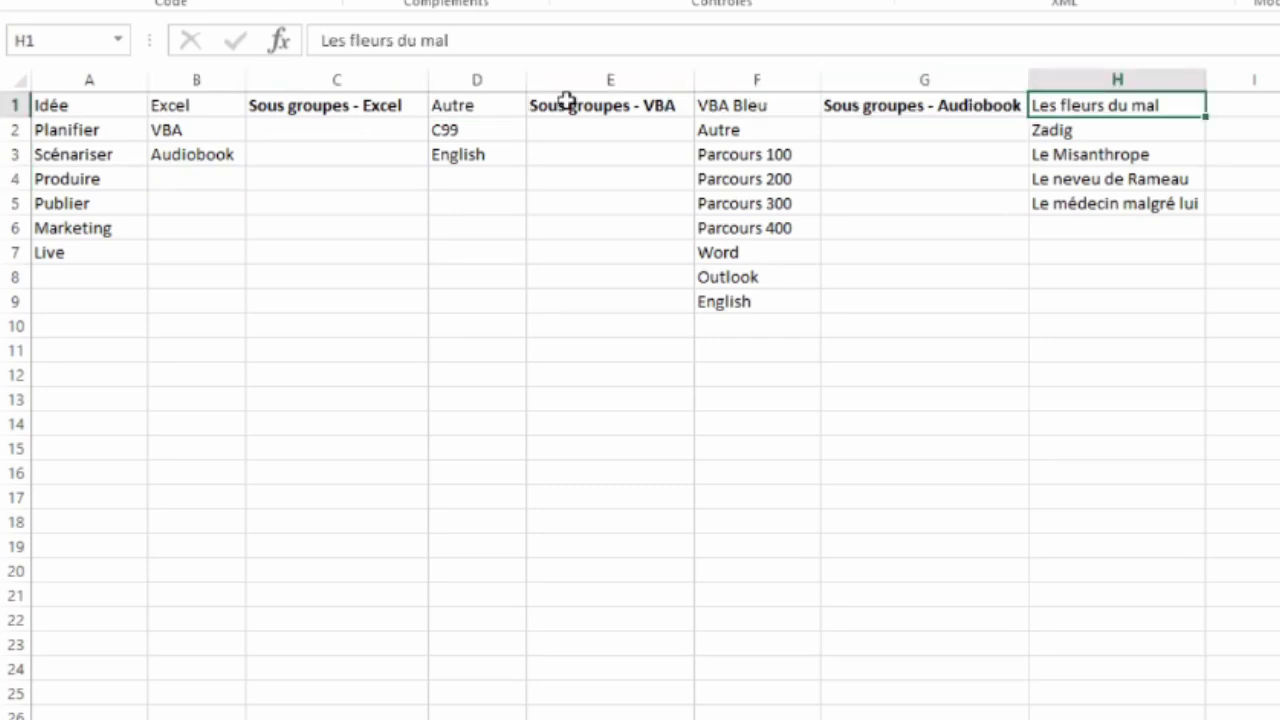
# Step: Compare columns D–E with the categories, marking empty cells D4:E7, then return to Menu
pyautogui.moveTo(500, 78)
pyautogui.mouseDown()
pyautogui.moveTo(588, 88)
pyautogui.moveTo(575, 105)
pyautogui.mouseUp()
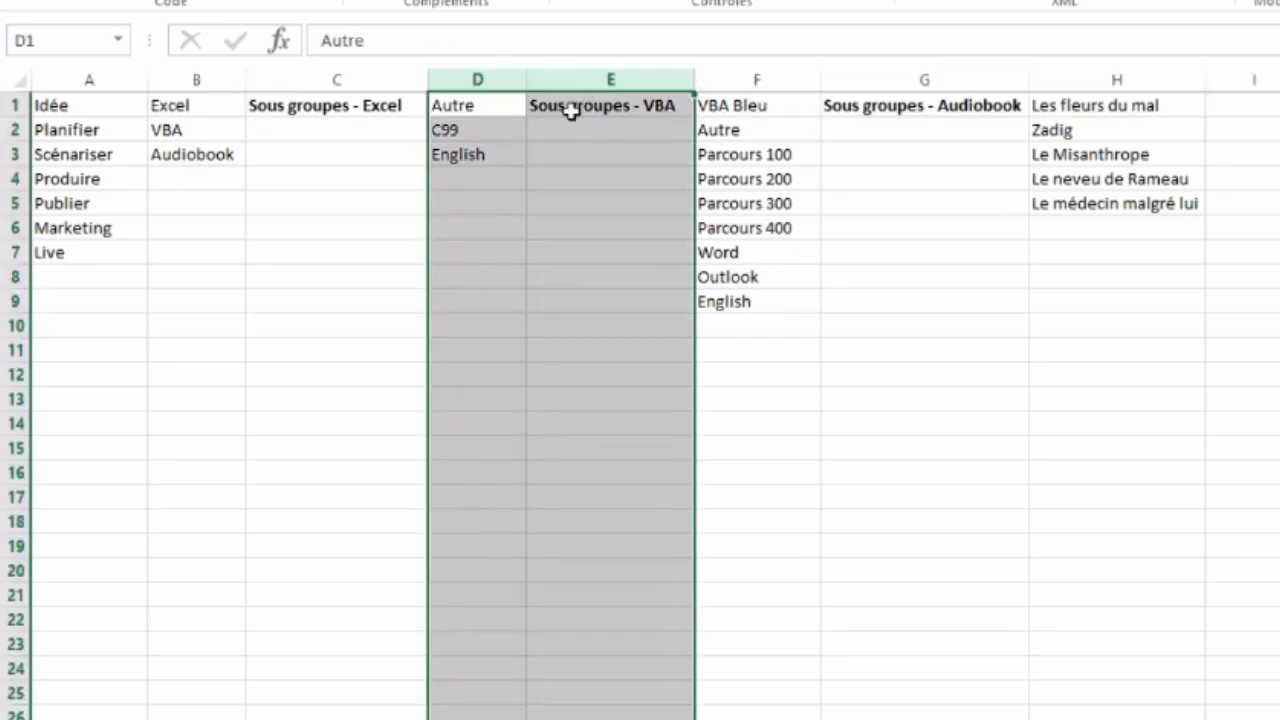
pyautogui.click(468, 108)
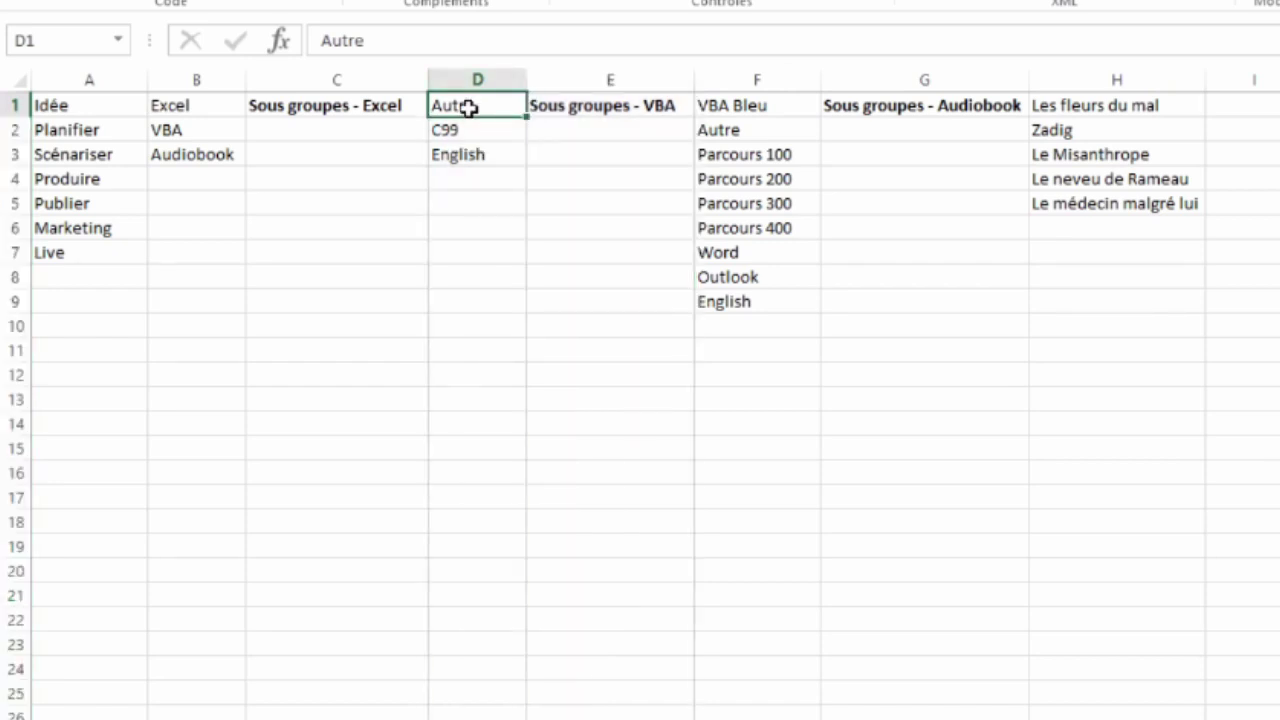
pyautogui.click(605, 105)
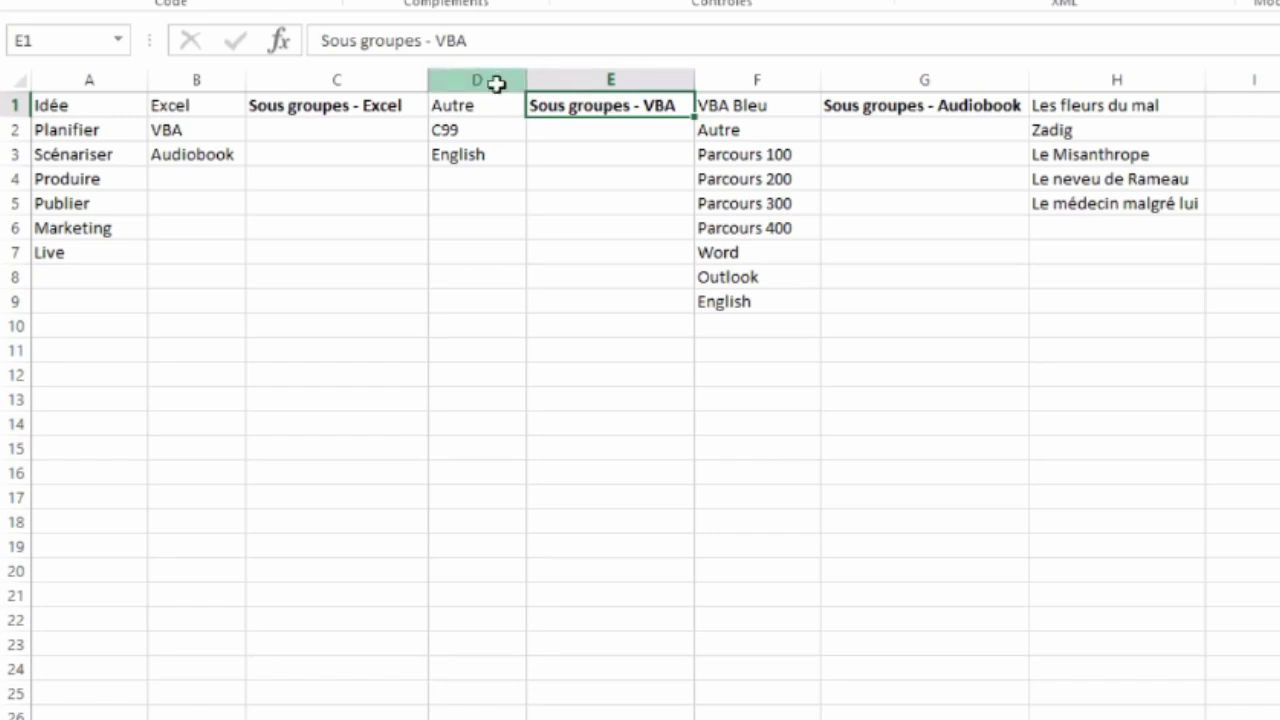
pyautogui.moveTo(491, 80); pyautogui.dragTo(587, 104)
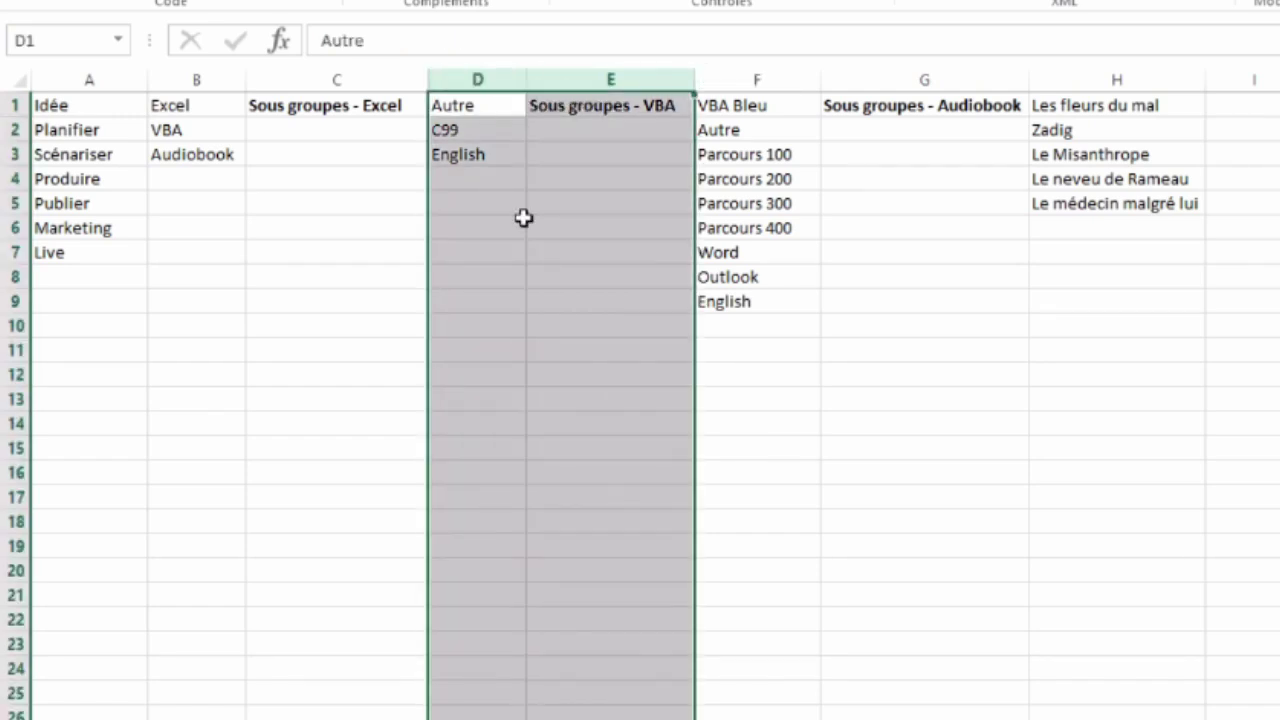
pyautogui.click(465, 184)
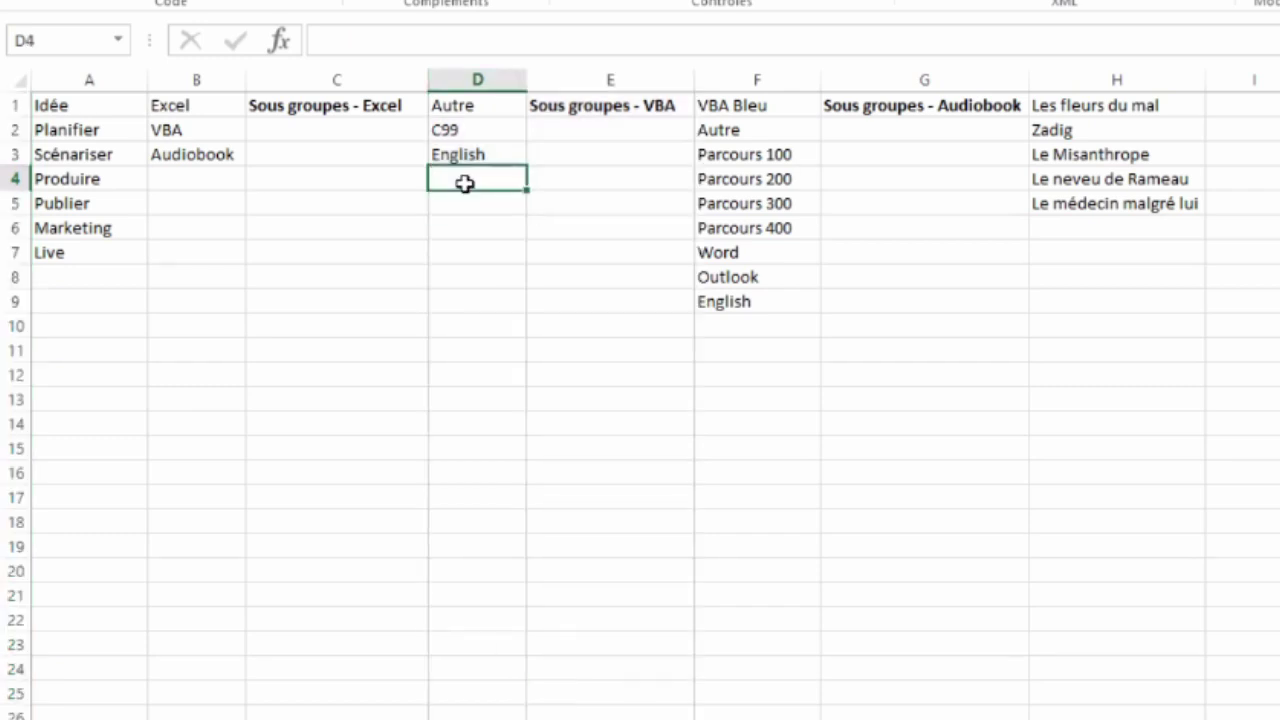
pyautogui.click(180, 180)
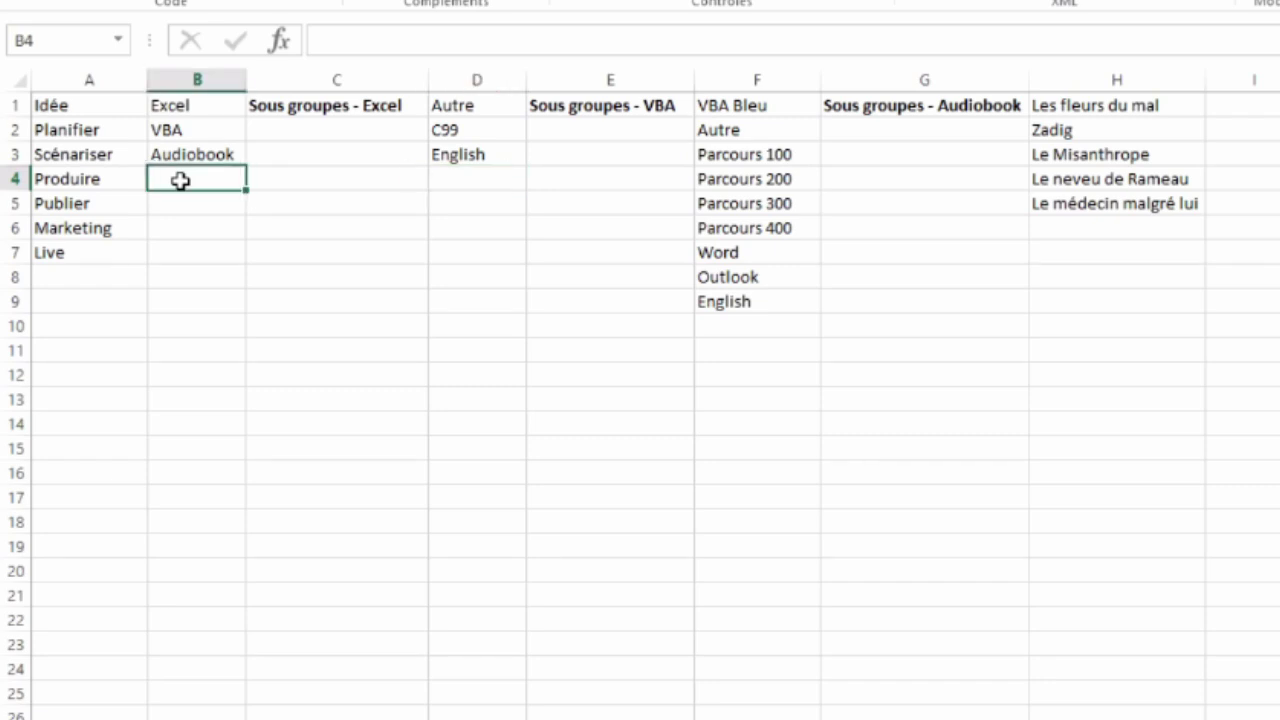
pyautogui.click(468, 178)
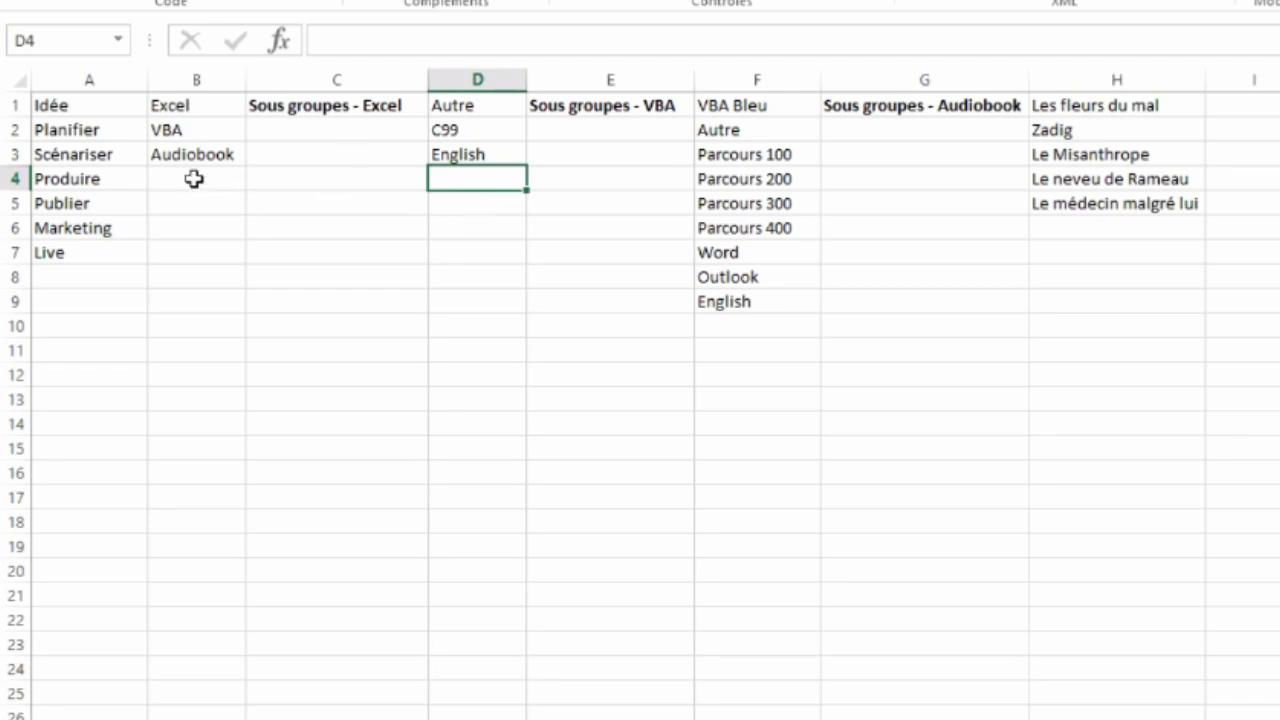
pyautogui.click(196, 178)
pyautogui.moveTo(491, 178); pyautogui.dragTo(660, 254)
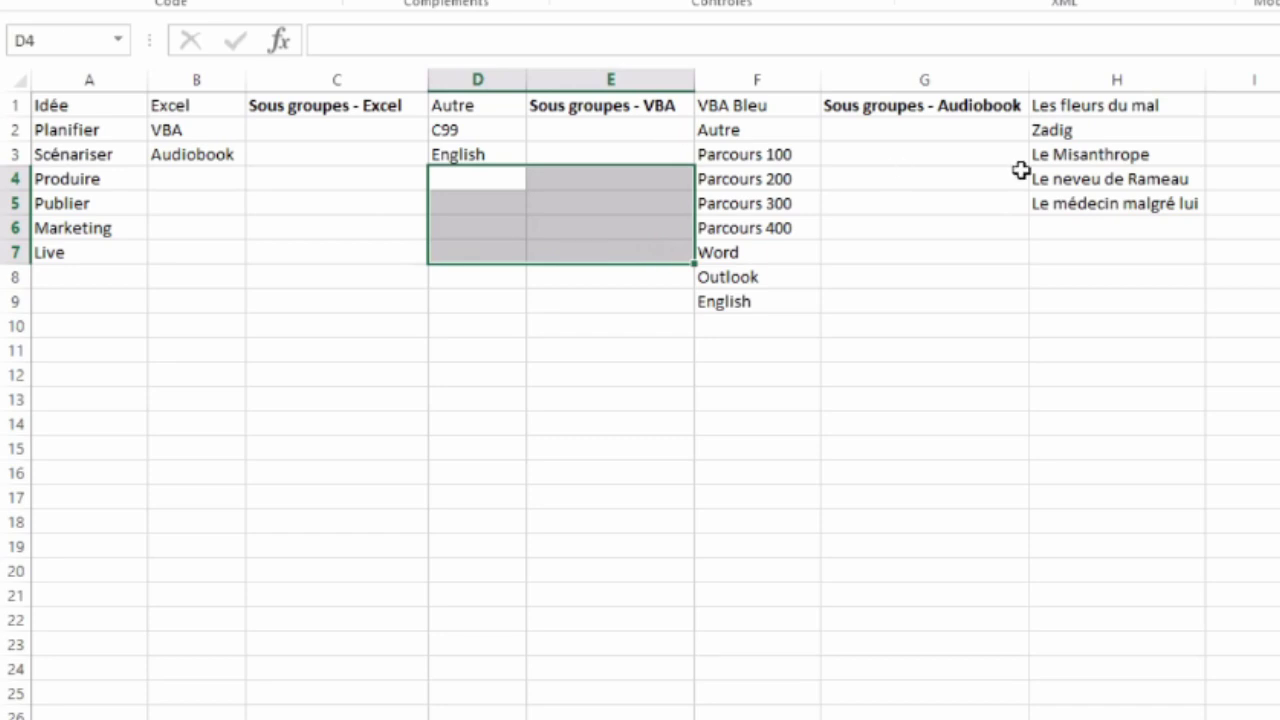
pyautogui.click(187, 184)
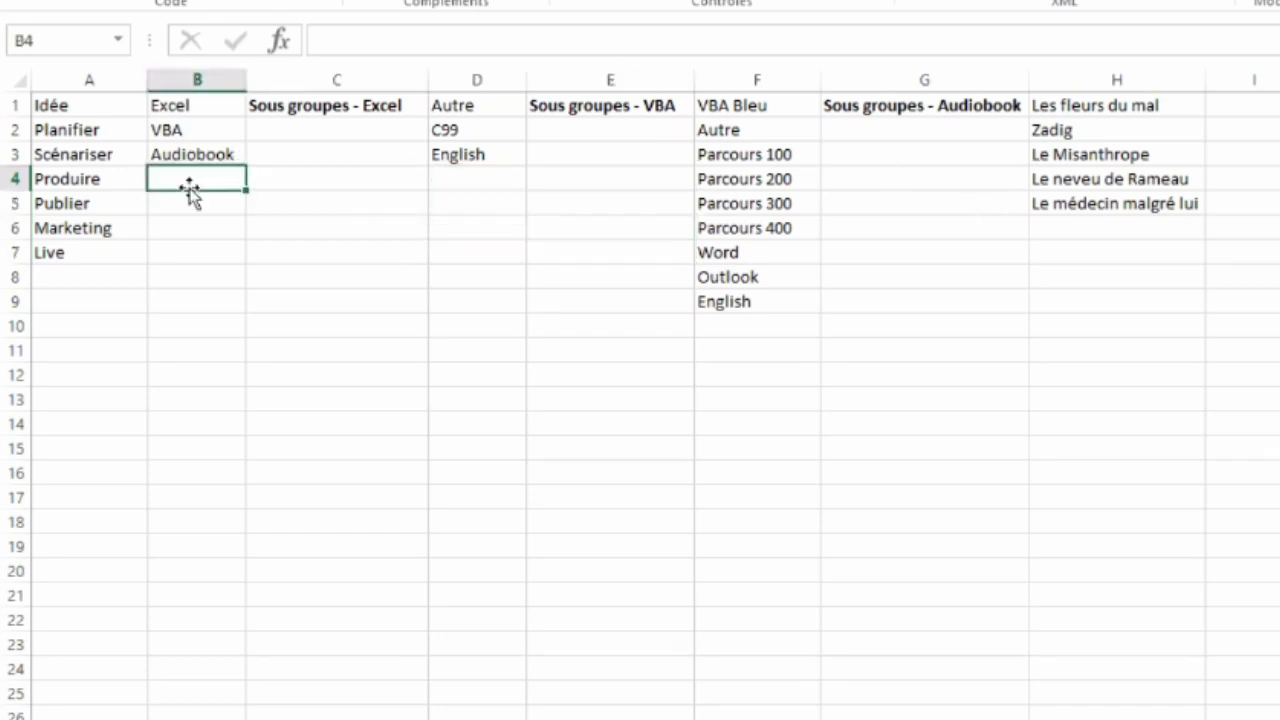
pyautogui.click(110, 680)
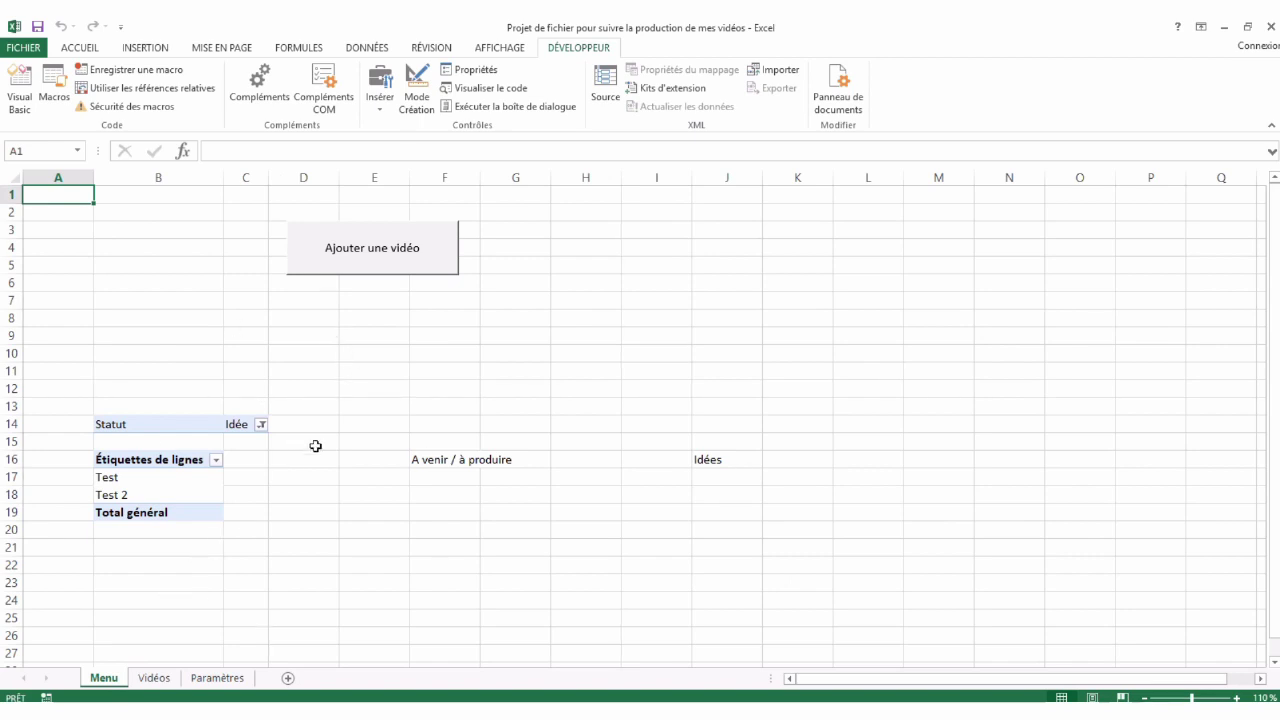
# Step: Add 'actualiser and wk_report.RefreshAll after Unload Uform_ajouter in Cmdbtn_valider_Click, then close the editor
pyautogui.click(22, 92)
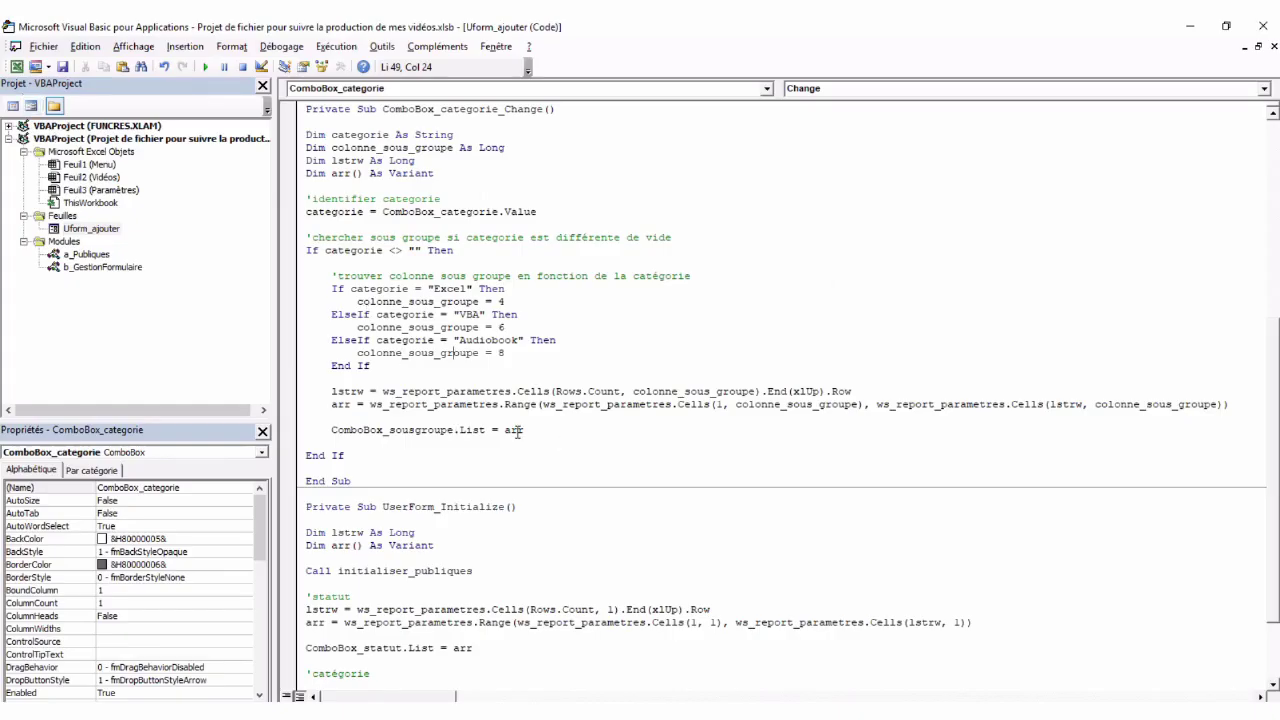
pyautogui.scroll(10, 517, 431)
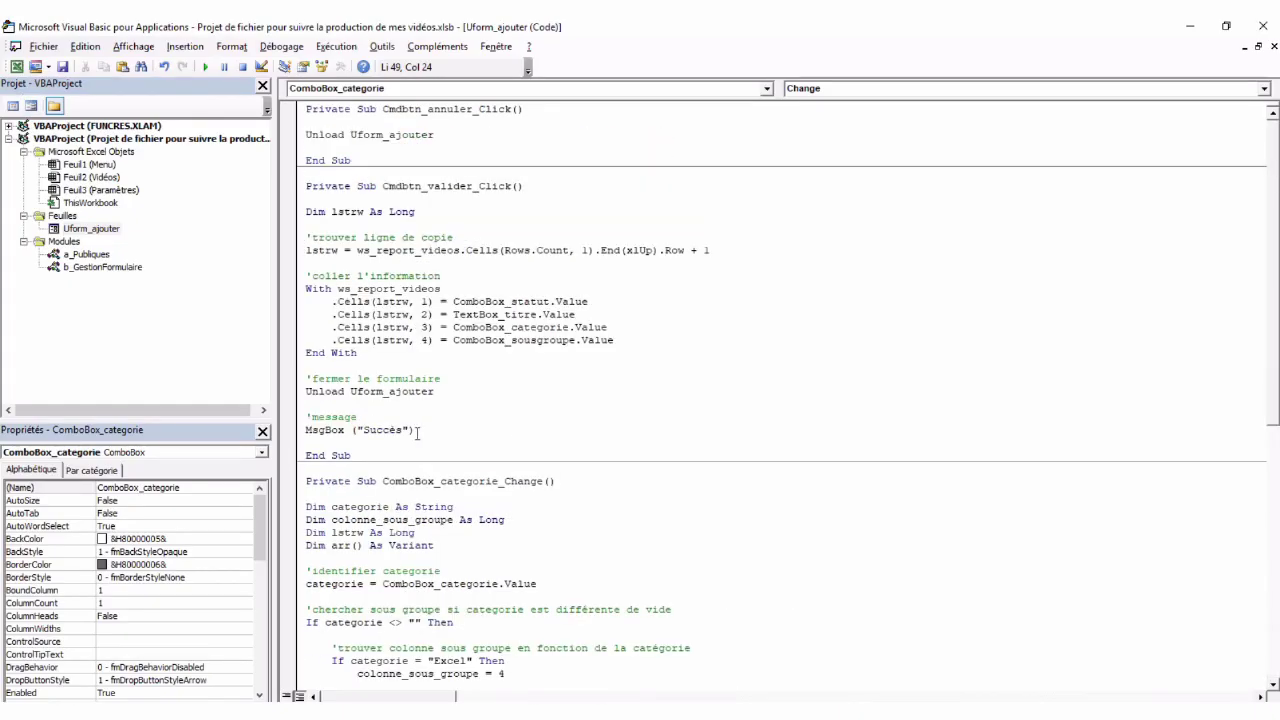
pyautogui.click(427, 403)
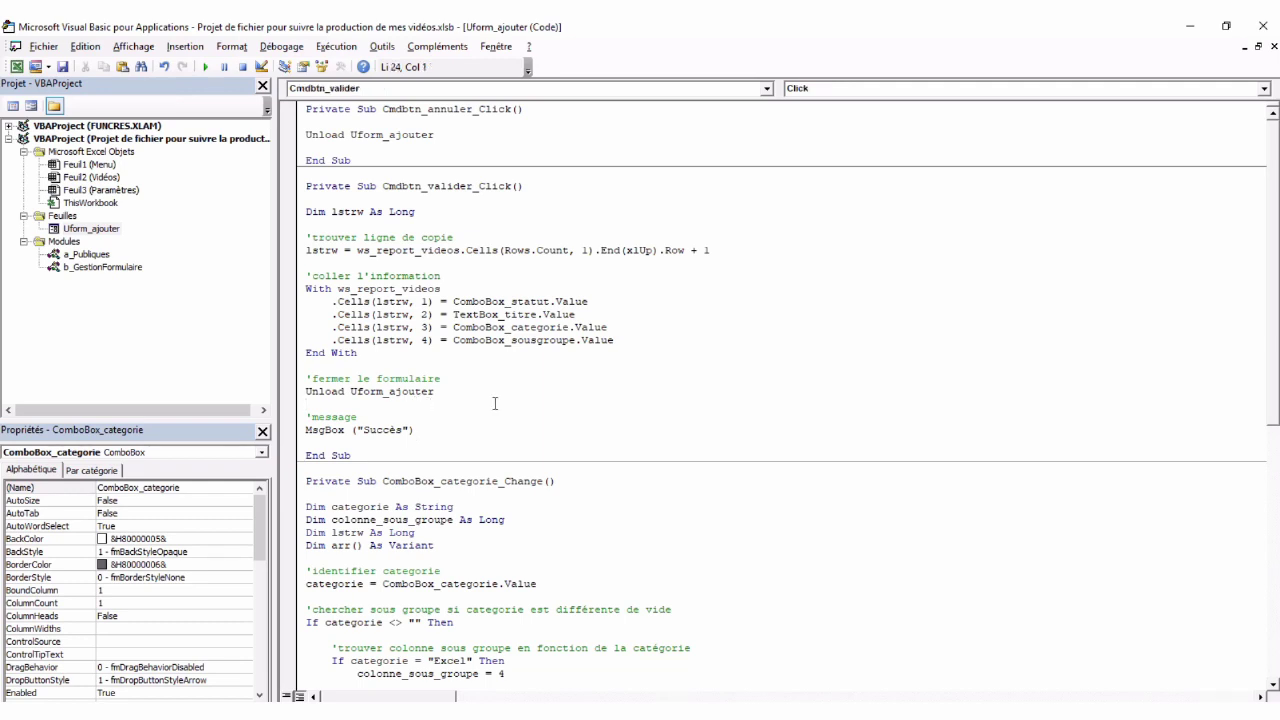
pyautogui.press('Return')
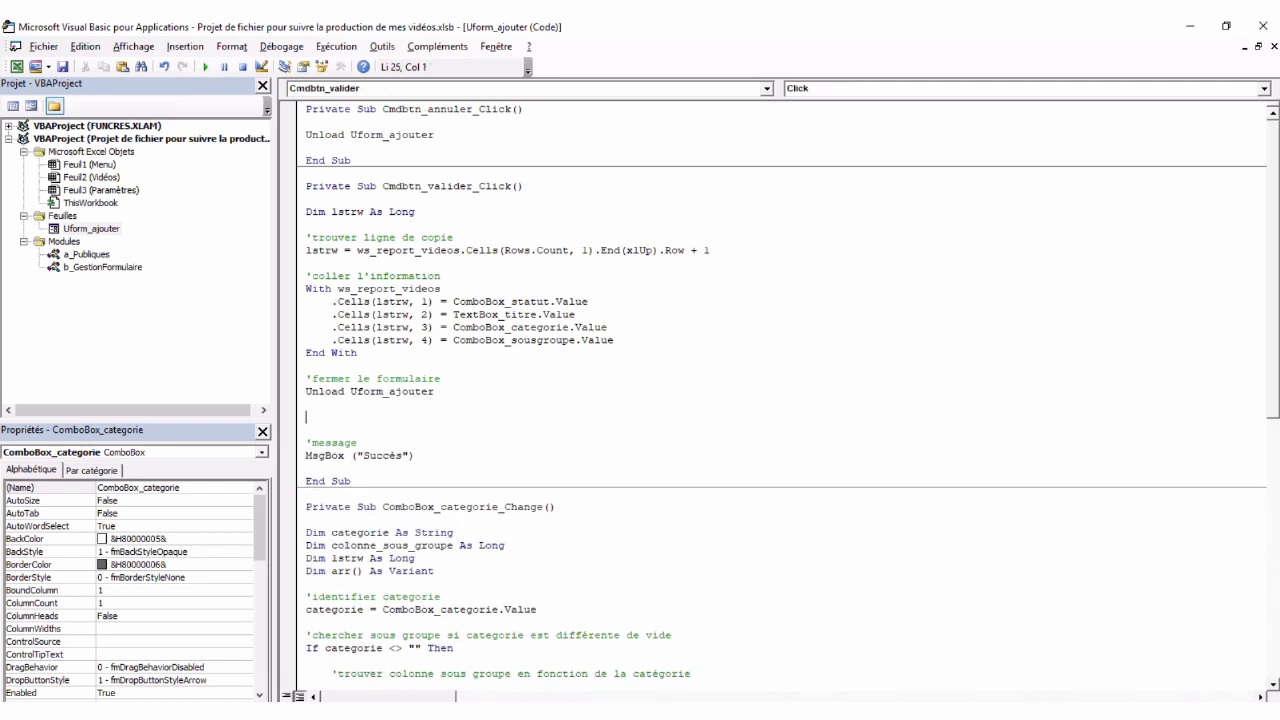
pyautogui.write('wk_report.')
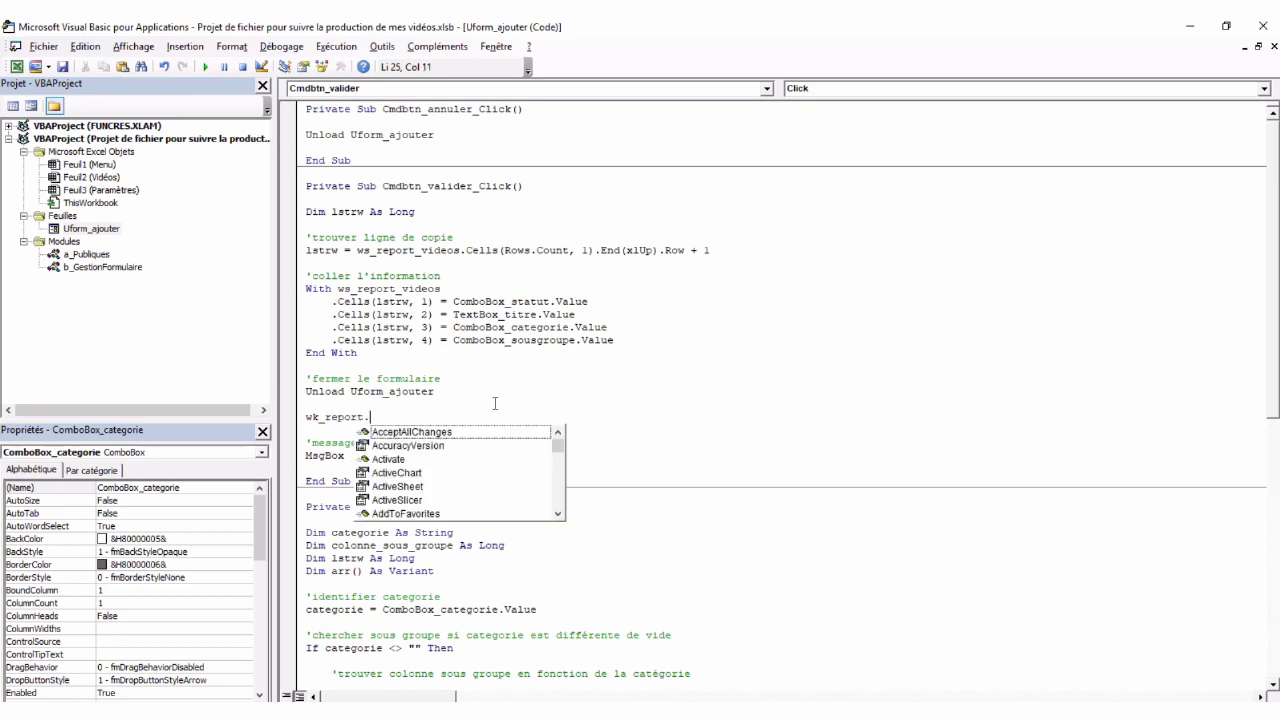
pyautogui.write('RefreshAll')
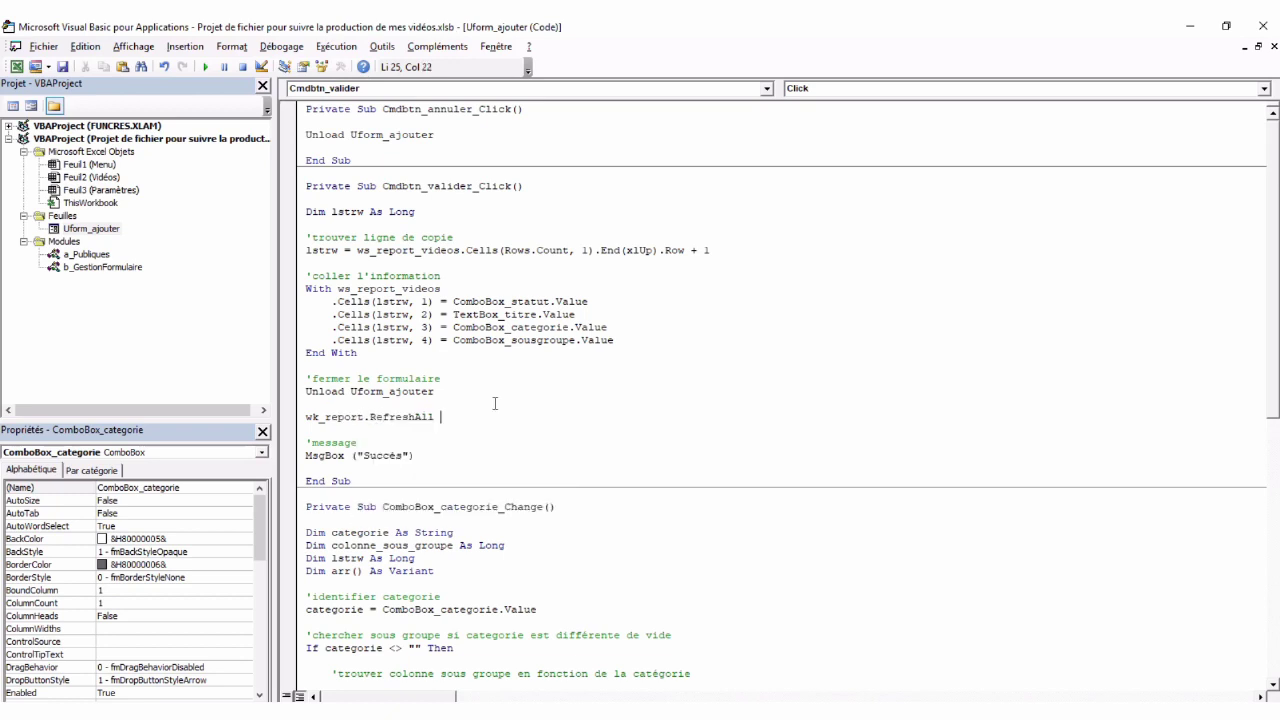
pyautogui.press('Return')
pyautogui.write('aliser')
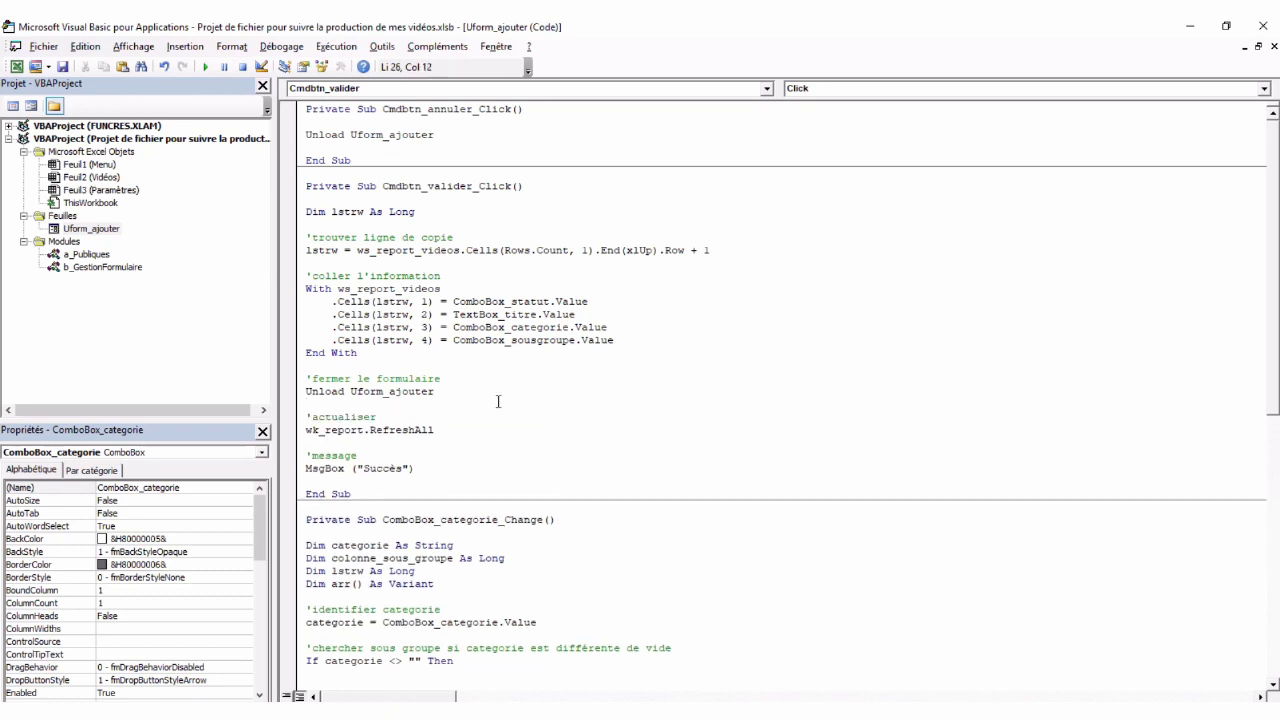
pyautogui.click(1262, 26)
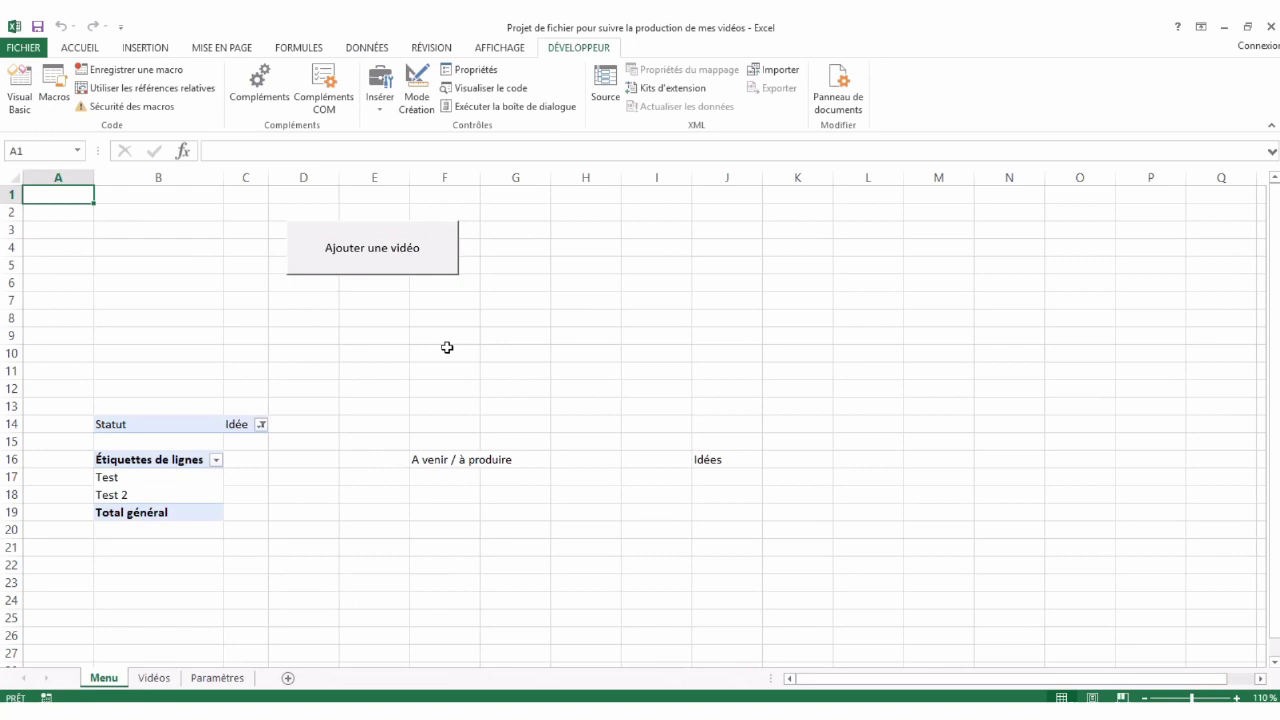
# Step: Add the video Test de titre with status Idée, category VBA and sub-group VBA Bleu
pyautogui.click(161, 477)
pyautogui.click(139, 247)
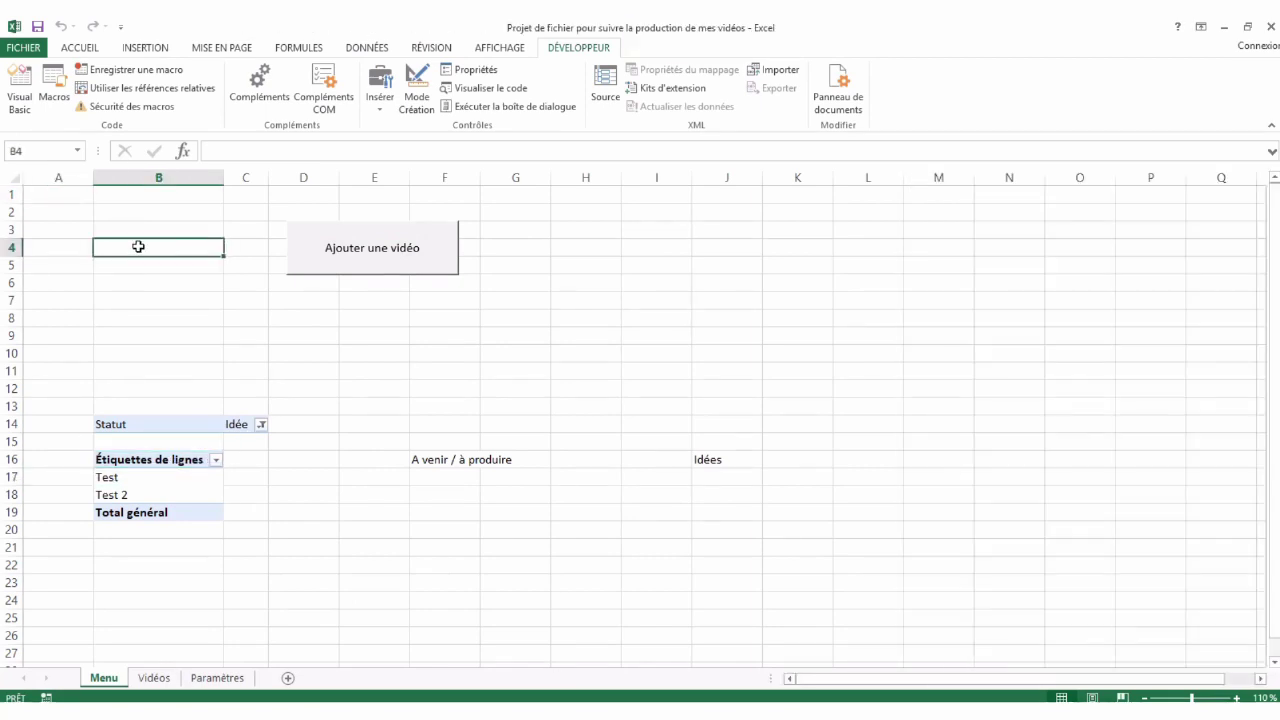
pyautogui.click(45, 204)
pyautogui.click(383, 260)
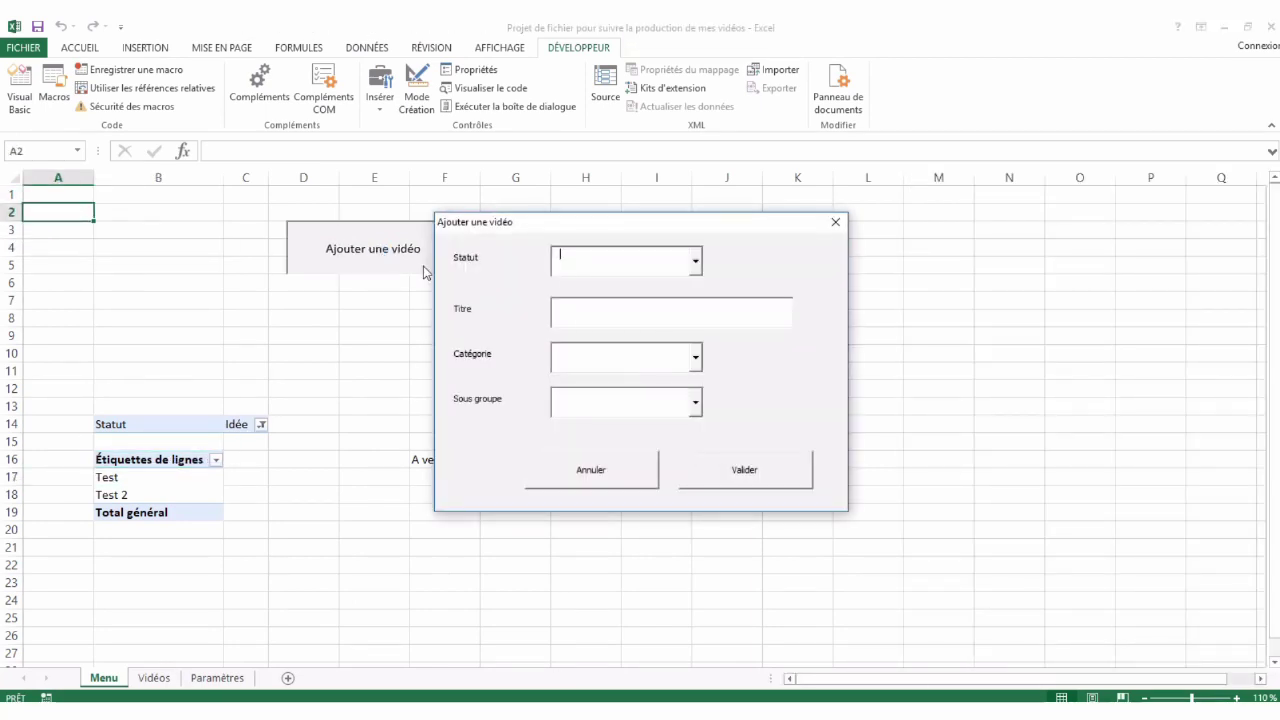
pyautogui.click(699, 266)
pyautogui.click(665, 284)
pyautogui.write('Test d')
pyautogui.click(695, 358)
pyautogui.click(606, 390)
pyautogui.click(694, 402)
pyautogui.click(618, 424)
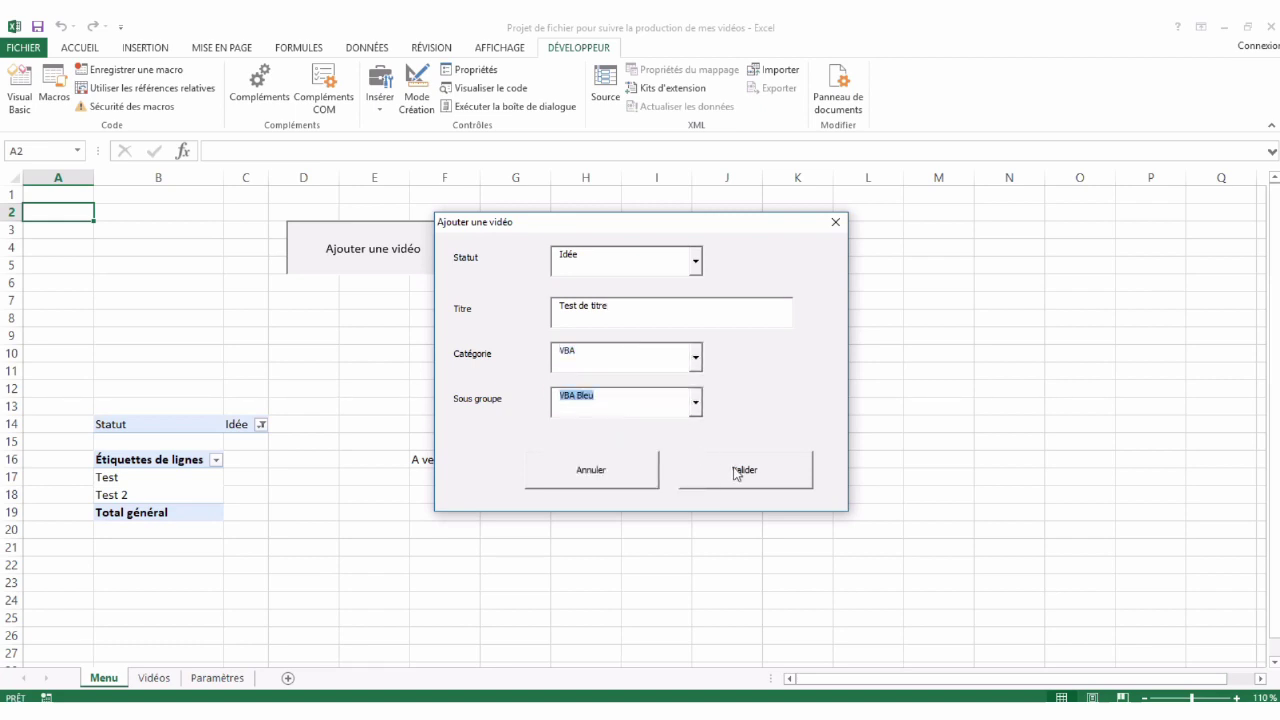
pyautogui.click(735, 473)
pyautogui.click(645, 418)
# Step: Select the refreshed Menu pivot table to show its field list
pyautogui.click(99, 321)
pyautogui.click(57, 343)
pyautogui.click(111, 428)
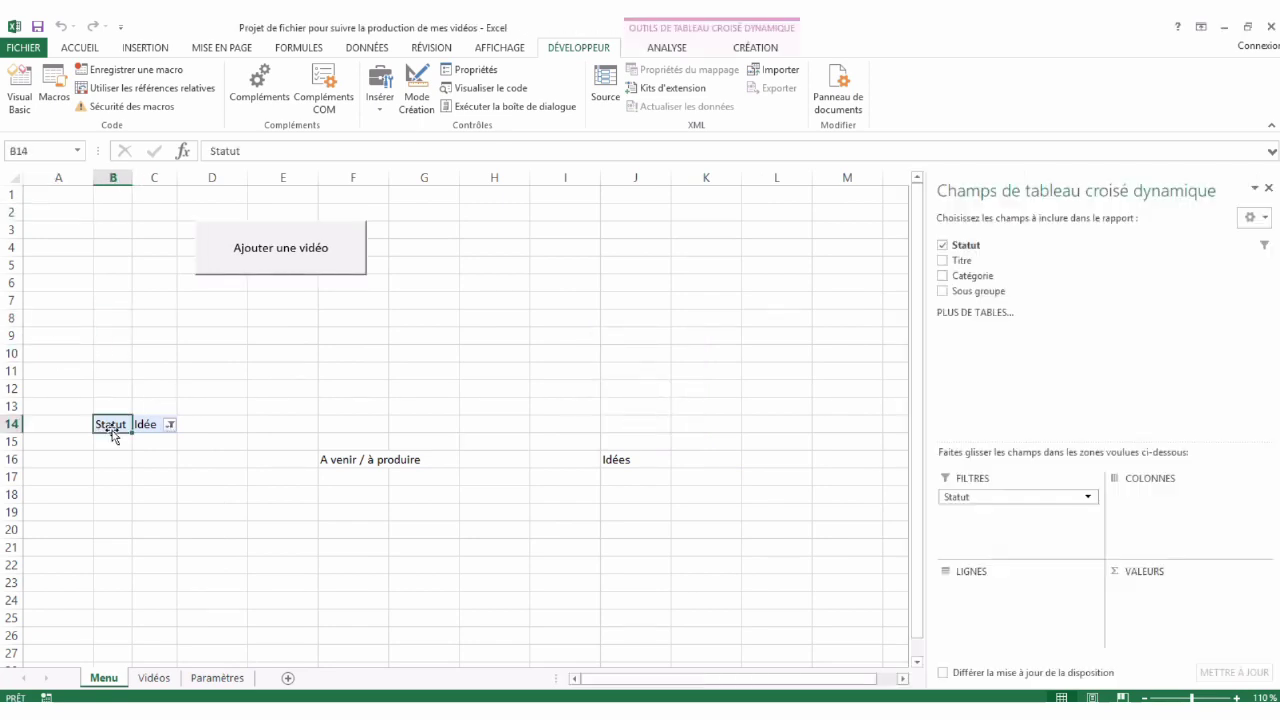
# Step: Set the pivot's data source to Tableau1 and put Titre in the row area
pyautogui.click(668, 48)
pyautogui.click(731, 96)
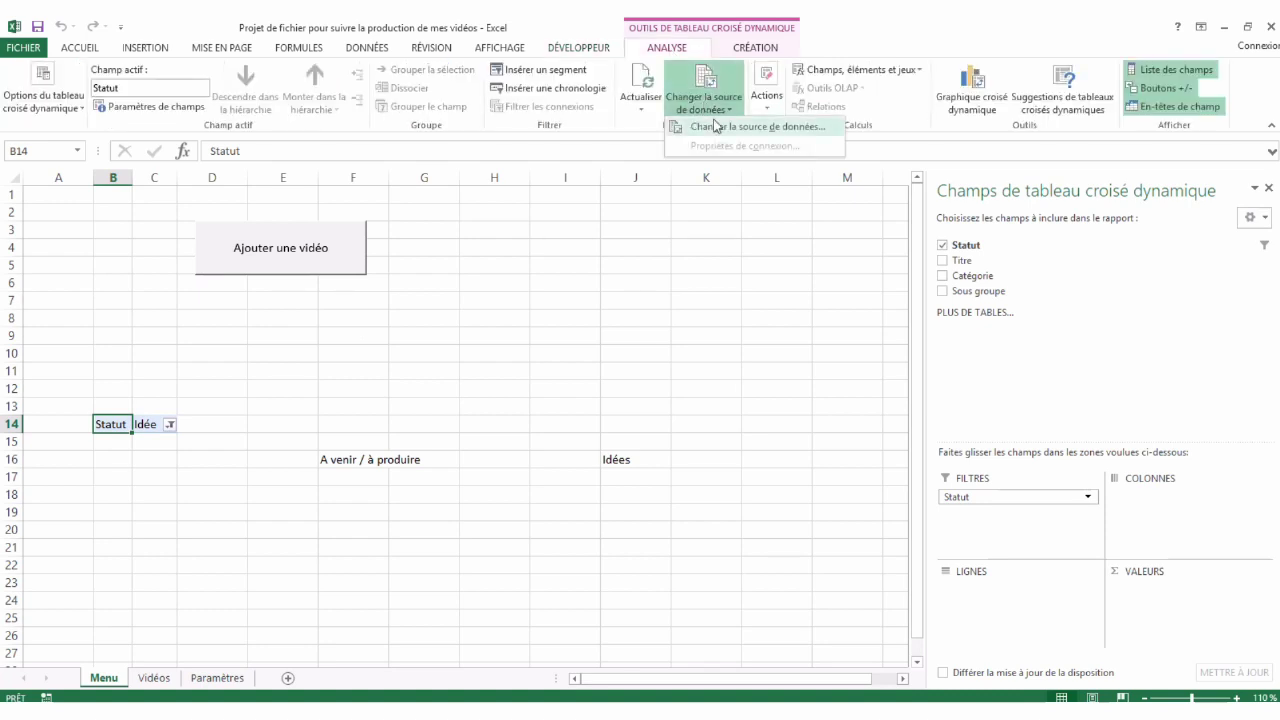
pyautogui.click(714, 127)
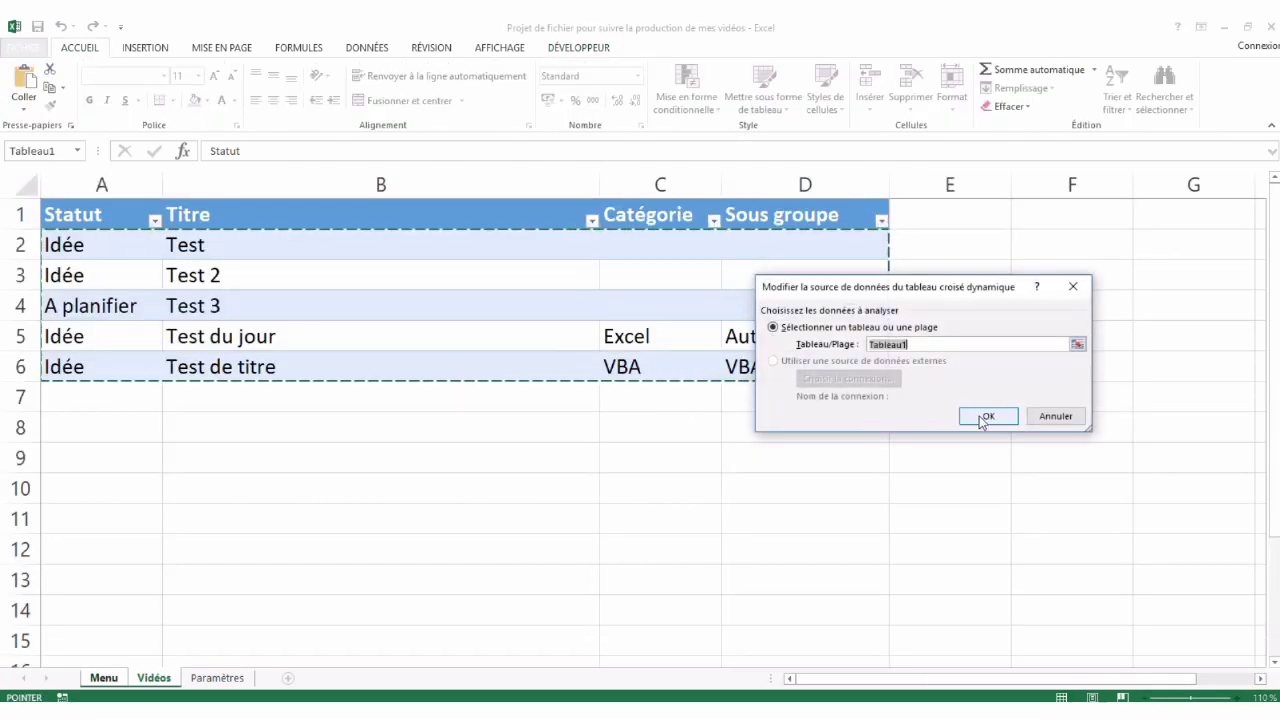
pyautogui.click(986, 416)
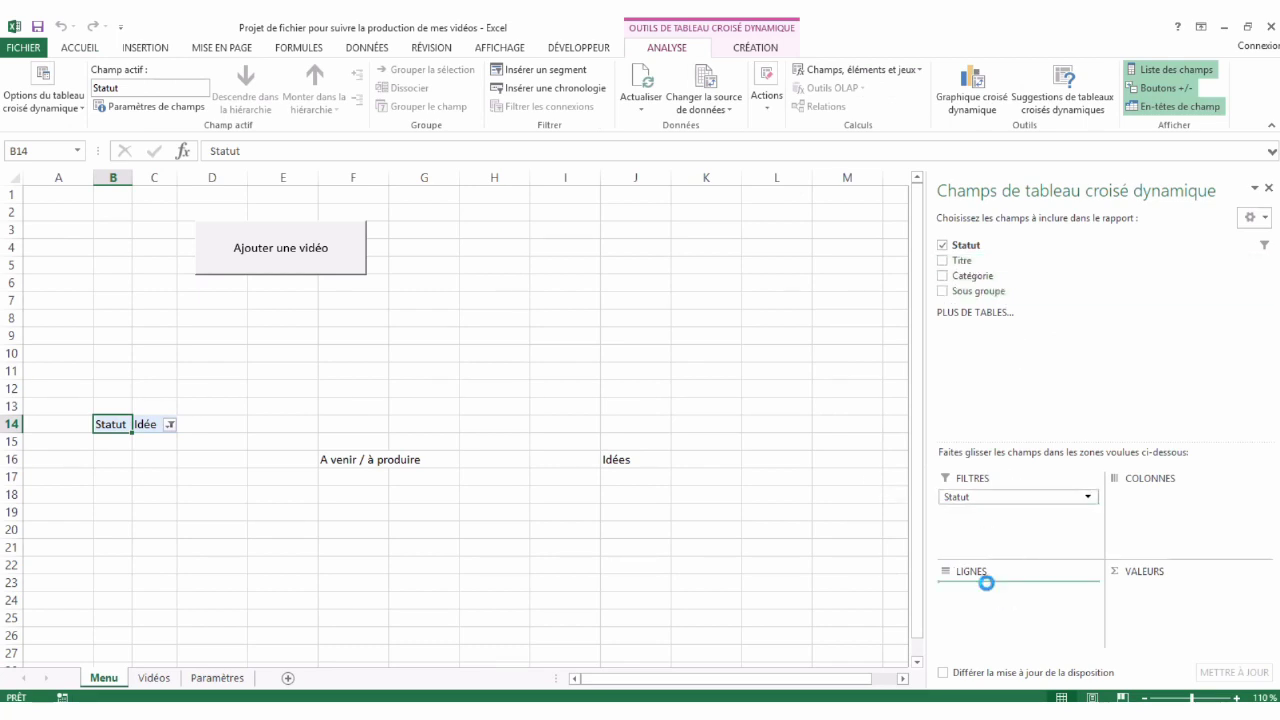
pyautogui.moveTo(969, 266); pyautogui.dragTo(986, 582)
pyautogui.click(64, 302)
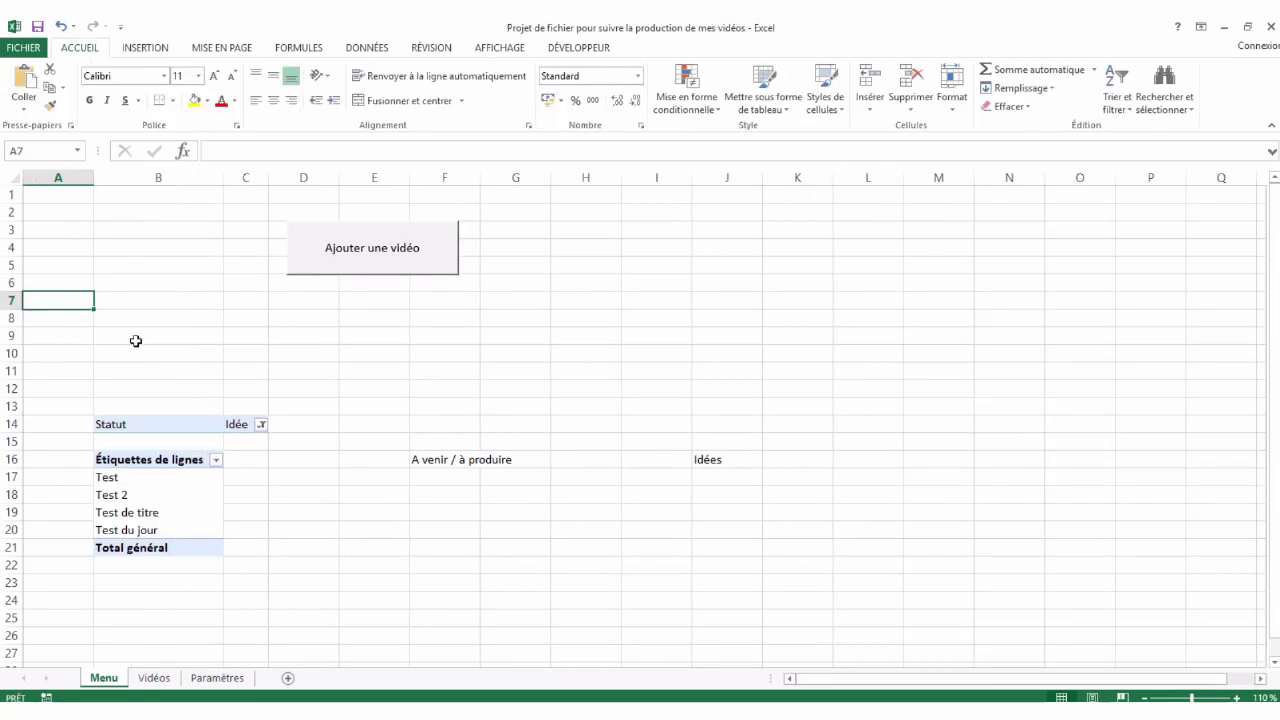
# Step: Add the video Test dernier with status Idée, category Audiobook and sub-group Zadig
pyautogui.click(358, 266)
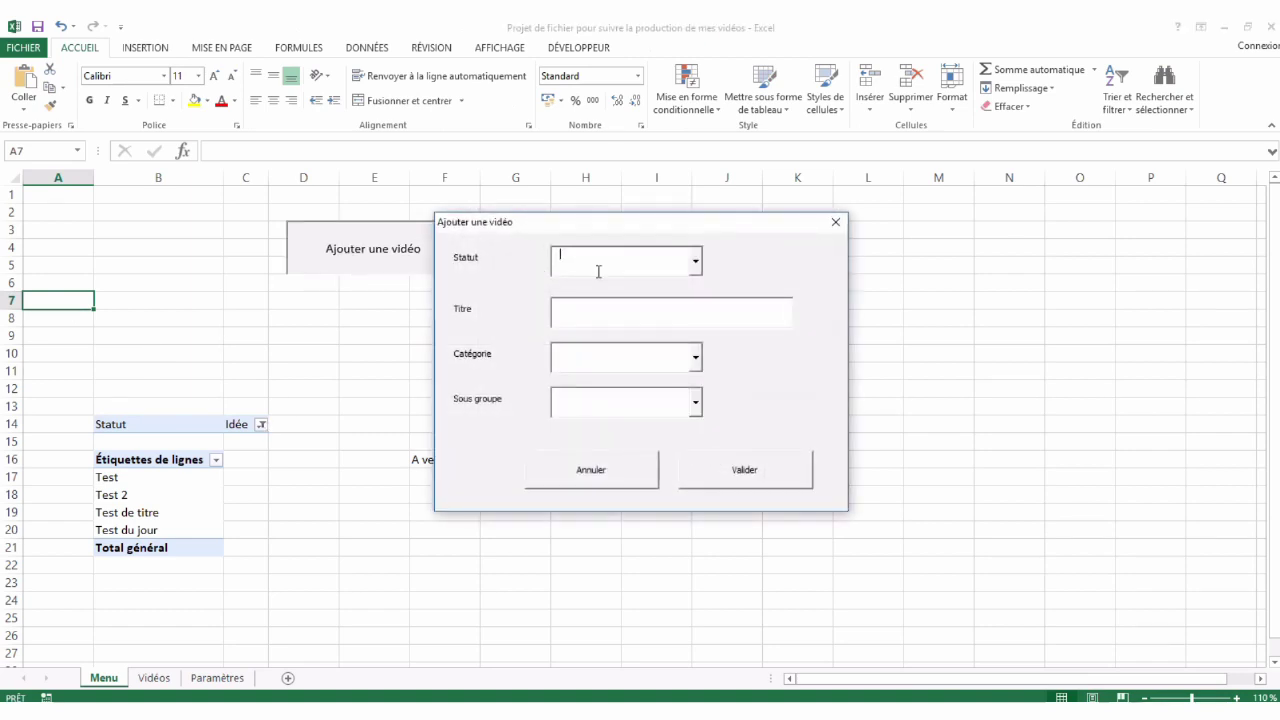
pyautogui.click(696, 261)
pyautogui.click(628, 285)
pyautogui.click(593, 312)
pyautogui.click(694, 358)
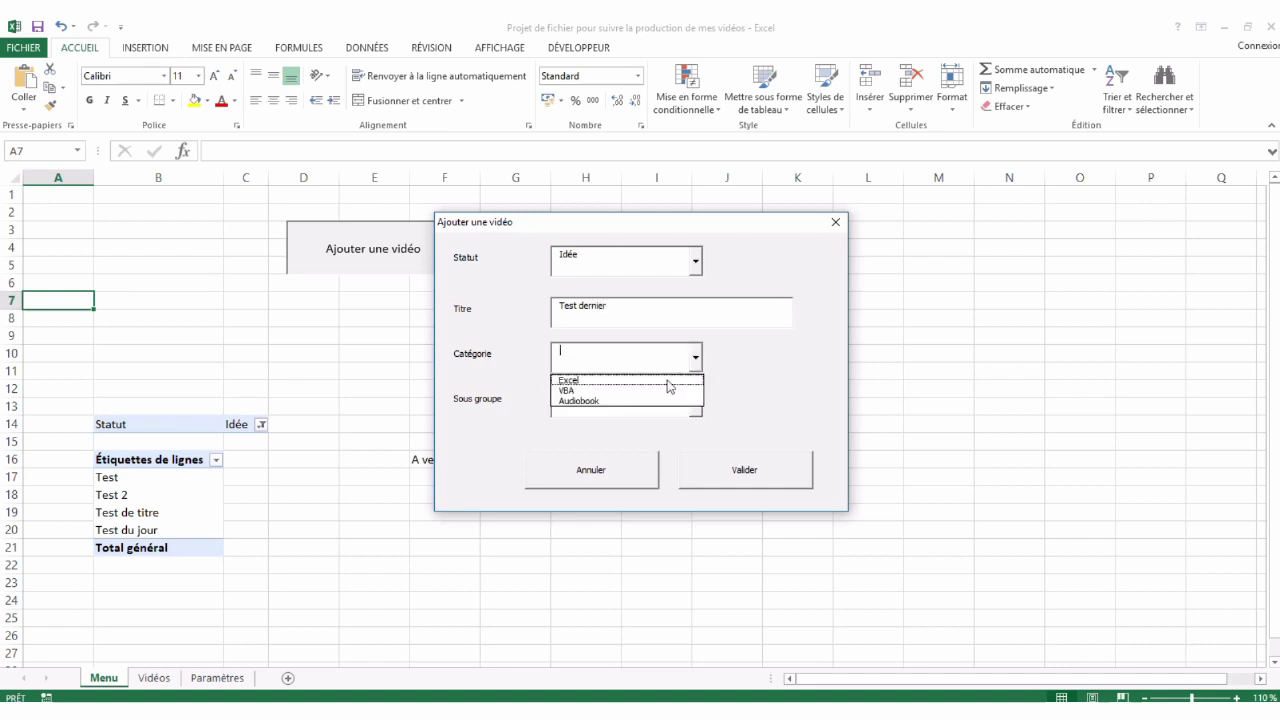
pyautogui.click(632, 400)
pyautogui.click(695, 403)
pyautogui.click(640, 426)
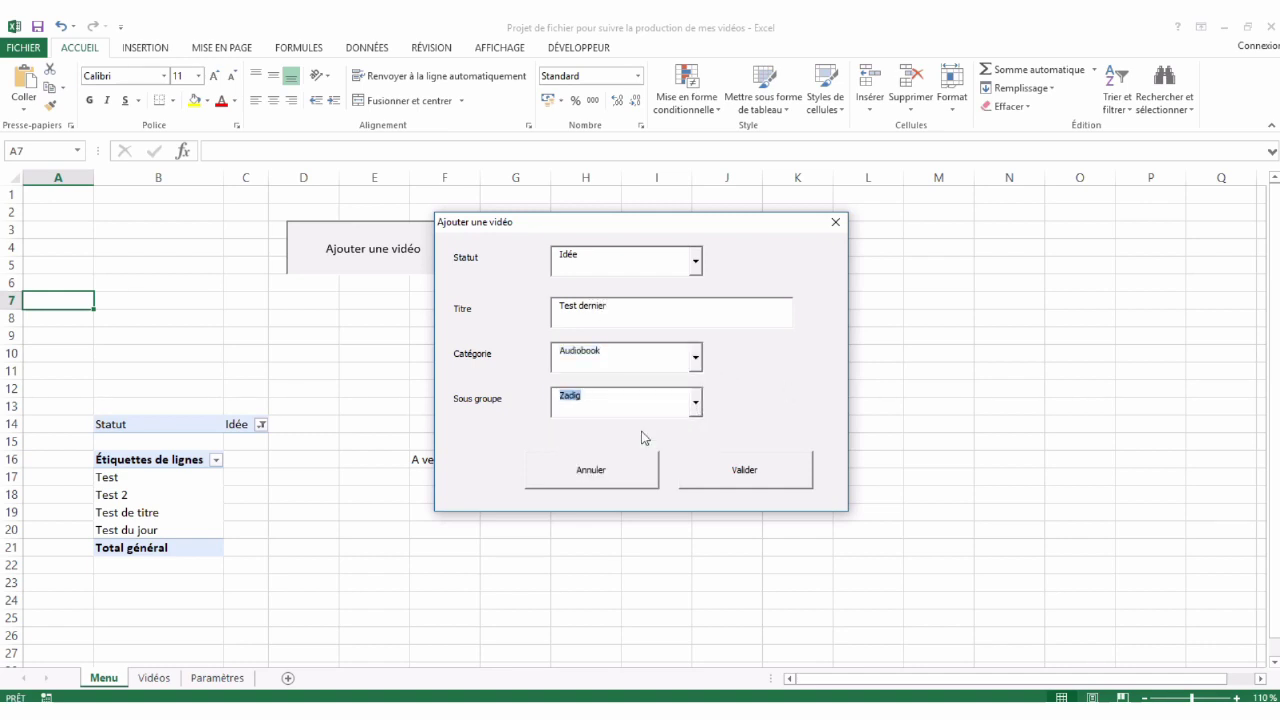
pyautogui.click(719, 466)
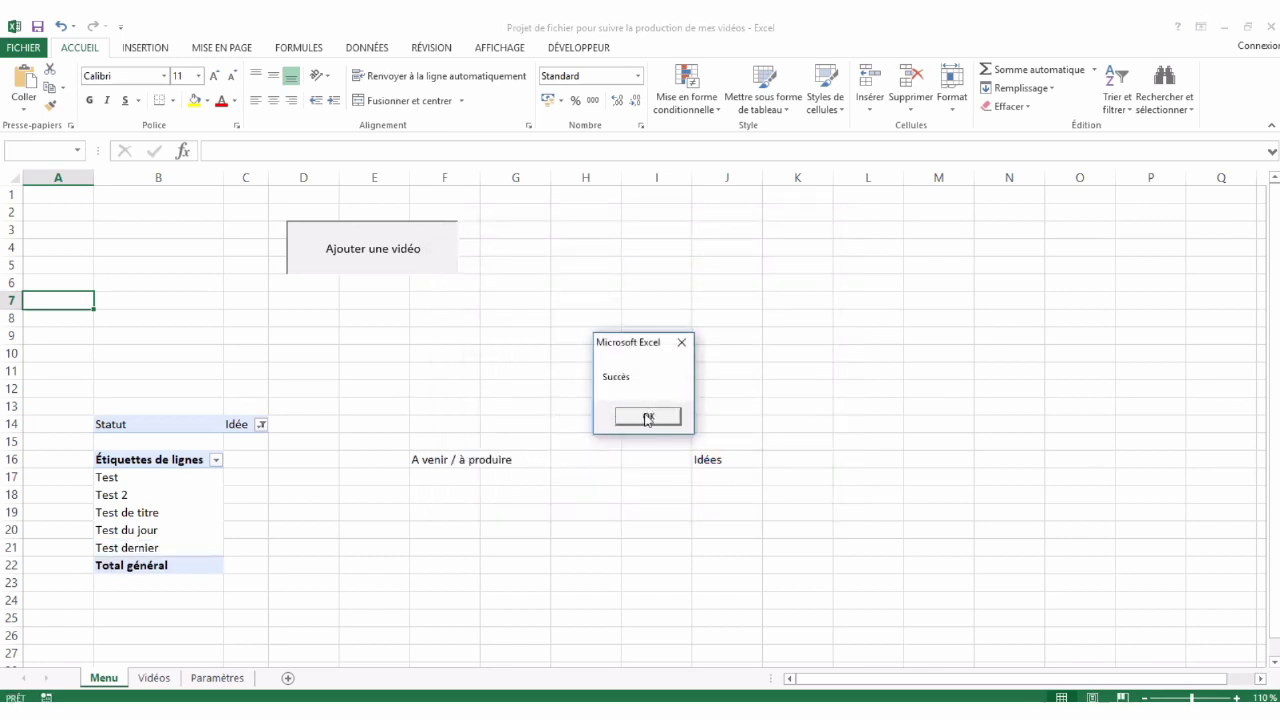
pyautogui.click(647, 419)
pyautogui.click(112, 316)
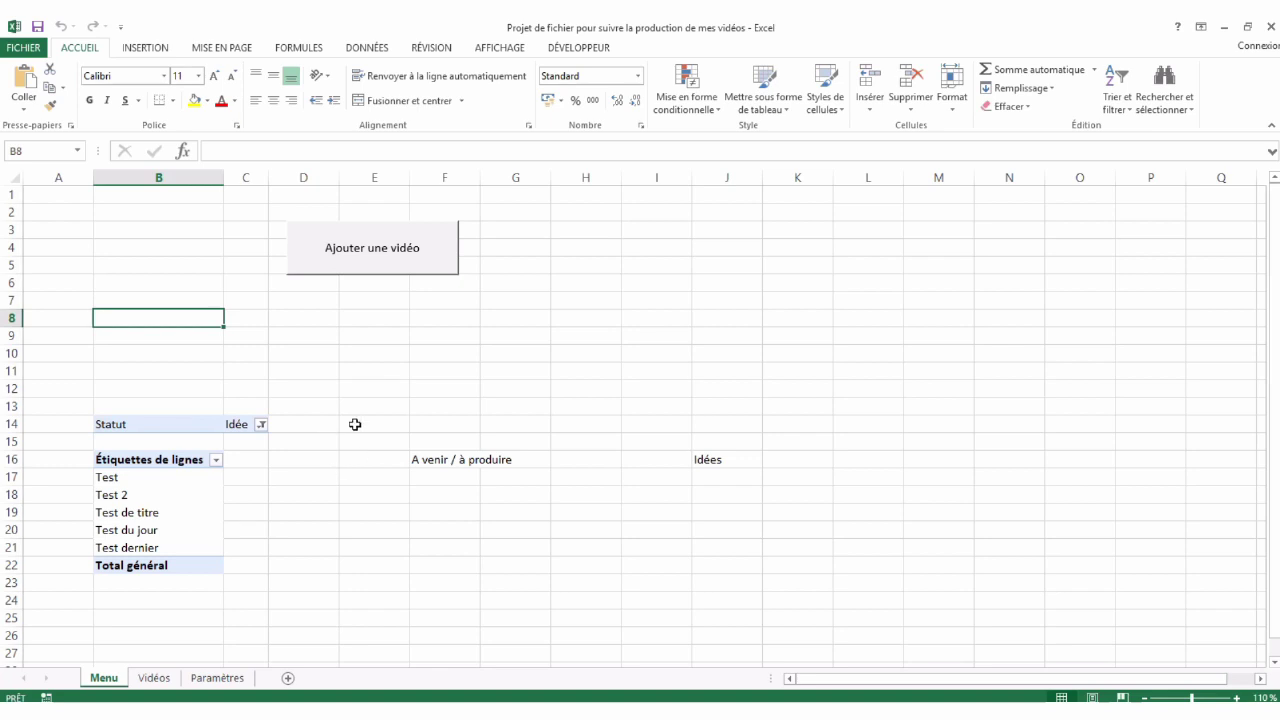
pyautogui.moveTo(355, 424); pyautogui.dragTo(521, 566)
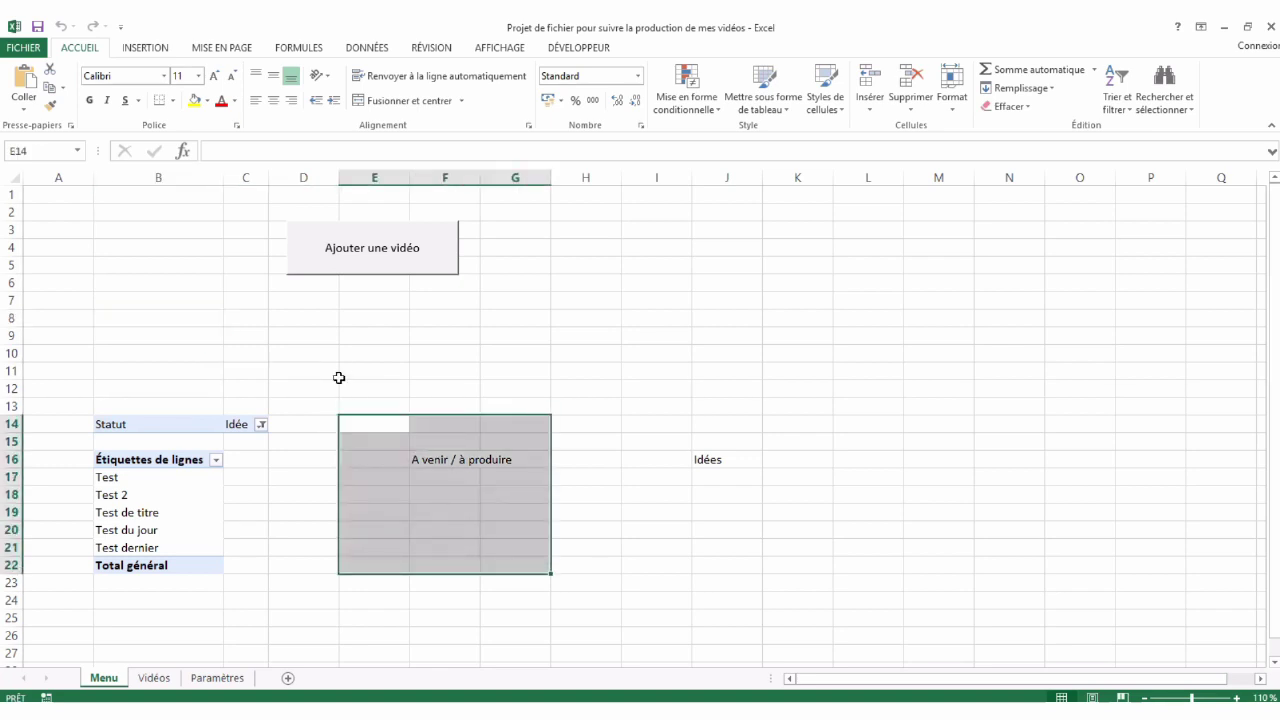
pyautogui.click(157, 303)
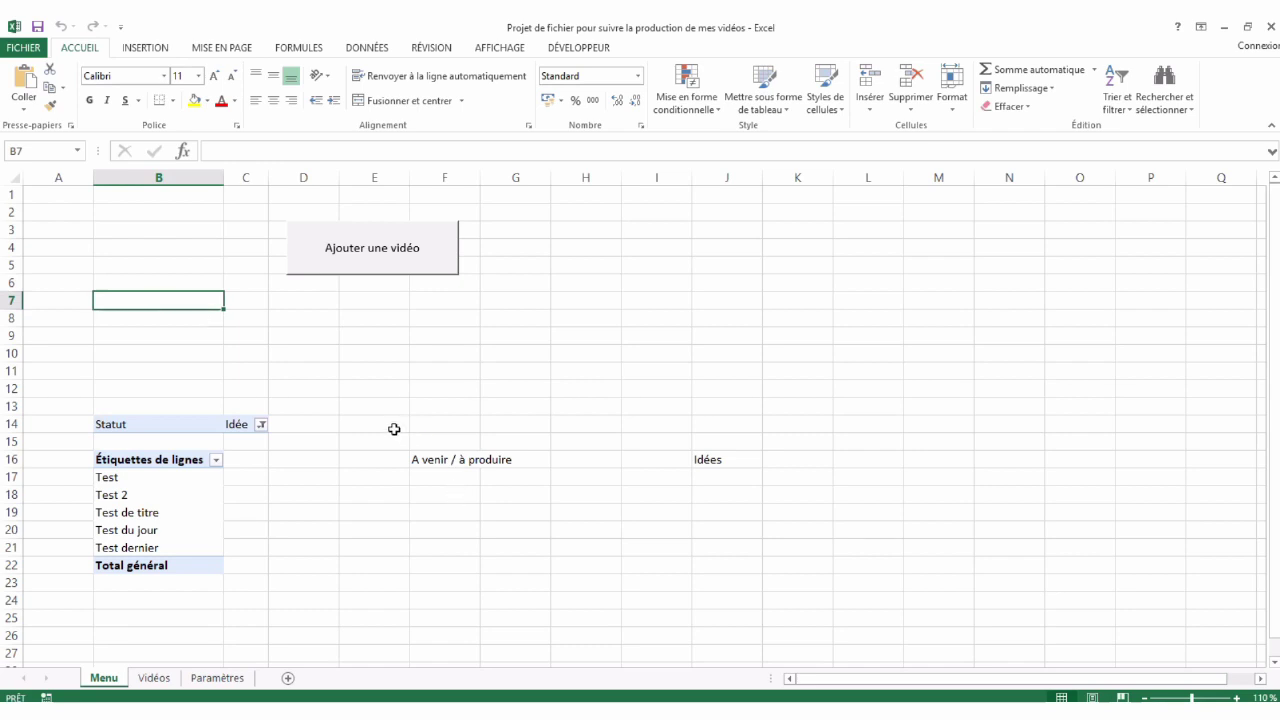
pyautogui.moveTo(394, 429); pyautogui.dragTo(554, 540)
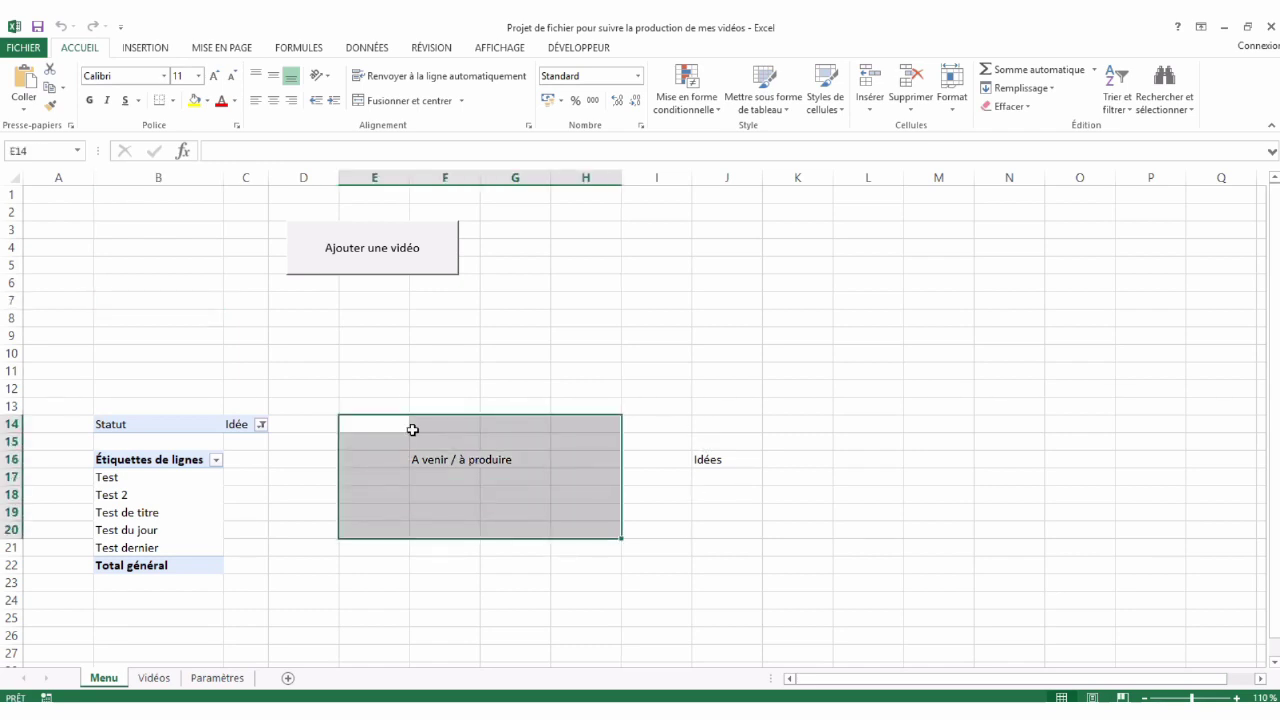
pyautogui.moveTo(709, 423)
pyautogui.mouseDown()
pyautogui.moveTo(803, 557)
pyautogui.moveTo(751, 560)
pyautogui.mouseUp()
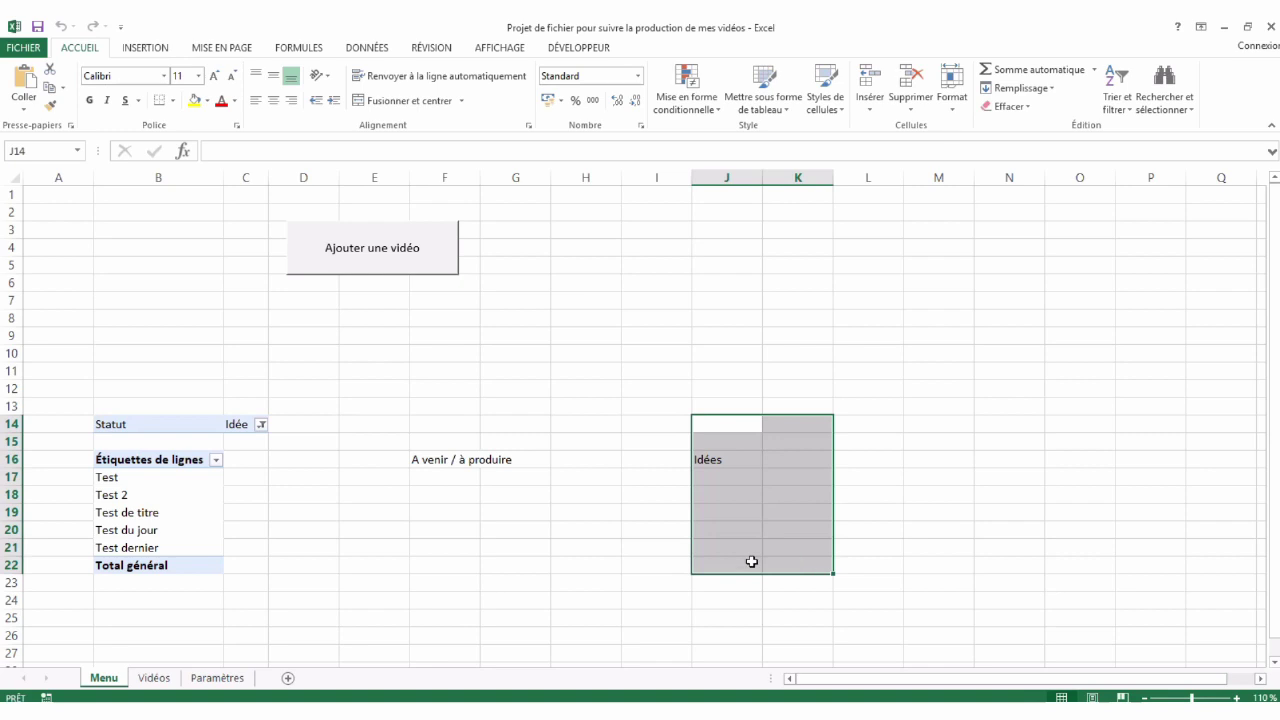
pyautogui.click(336, 405)
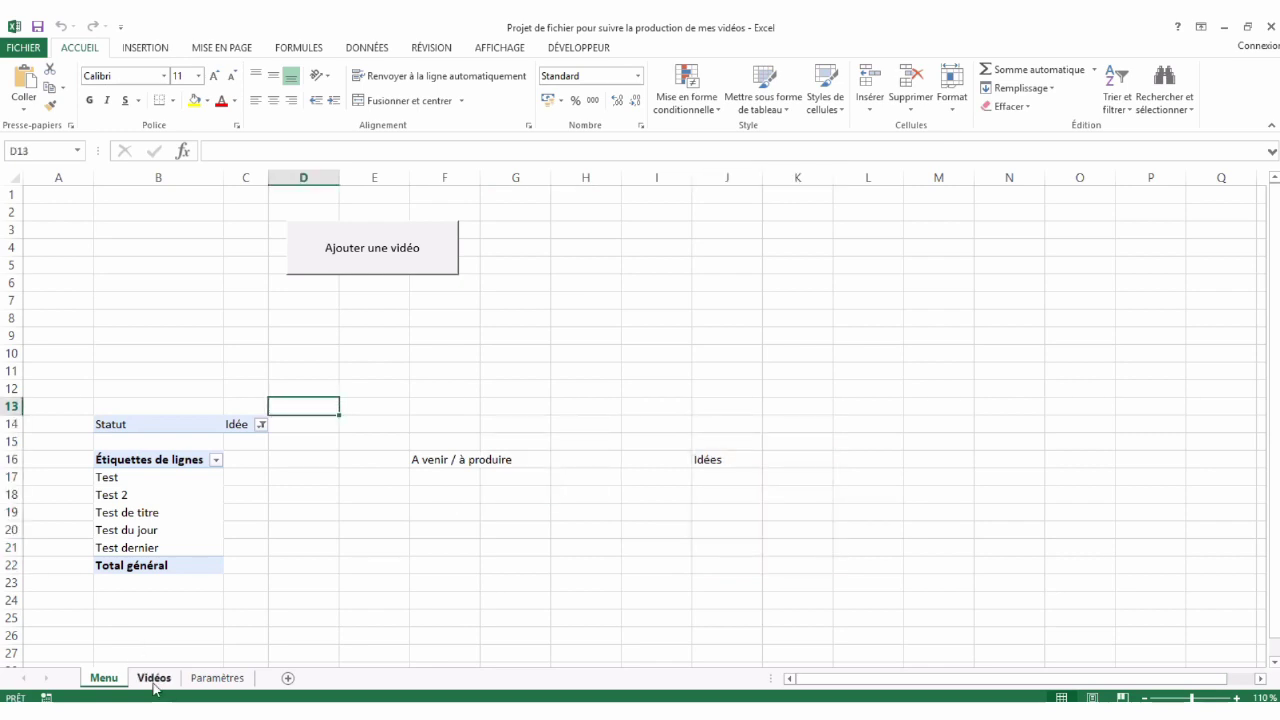
pyautogui.click(154, 680)
pyautogui.click(938, 213)
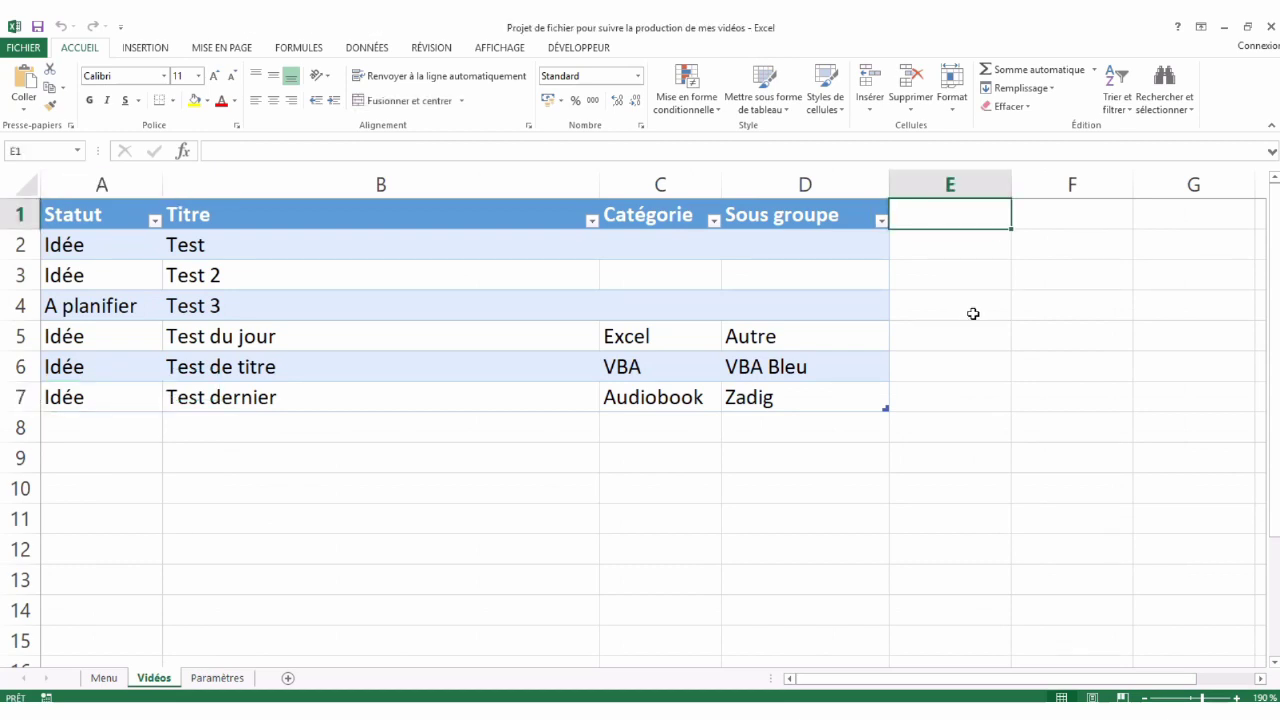
pyautogui.click(104, 678)
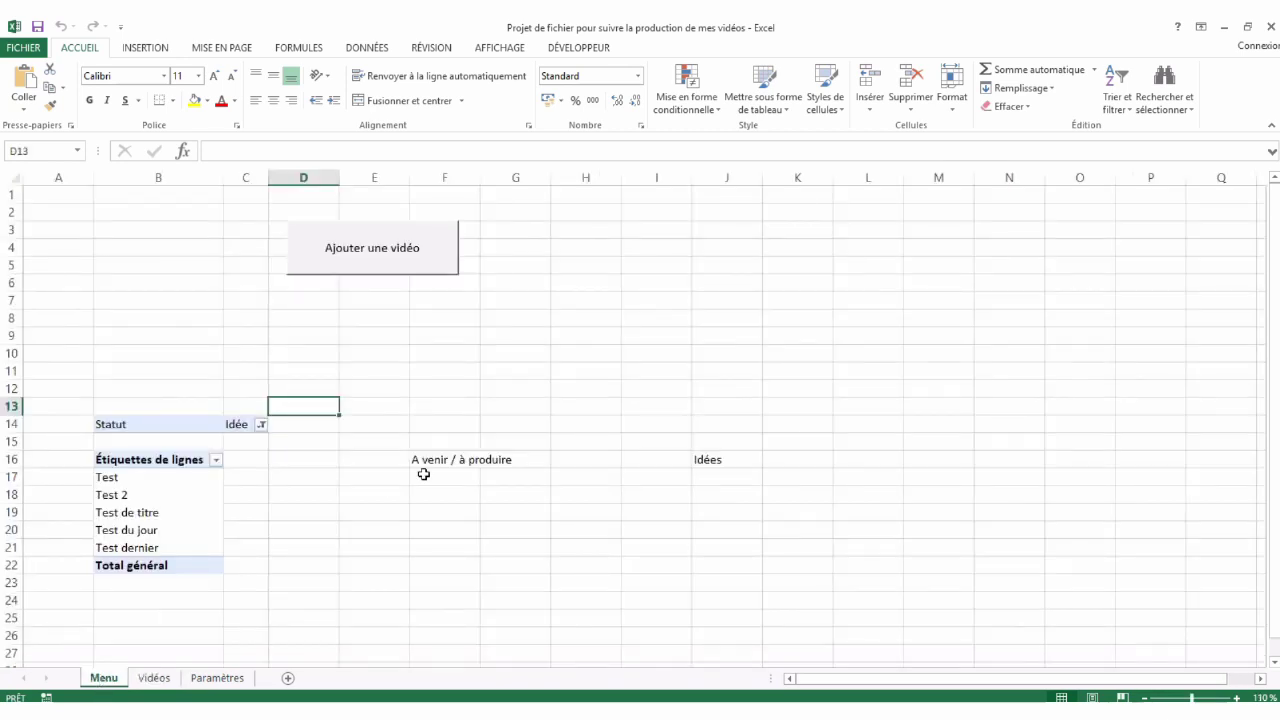
pyautogui.click(450, 460)
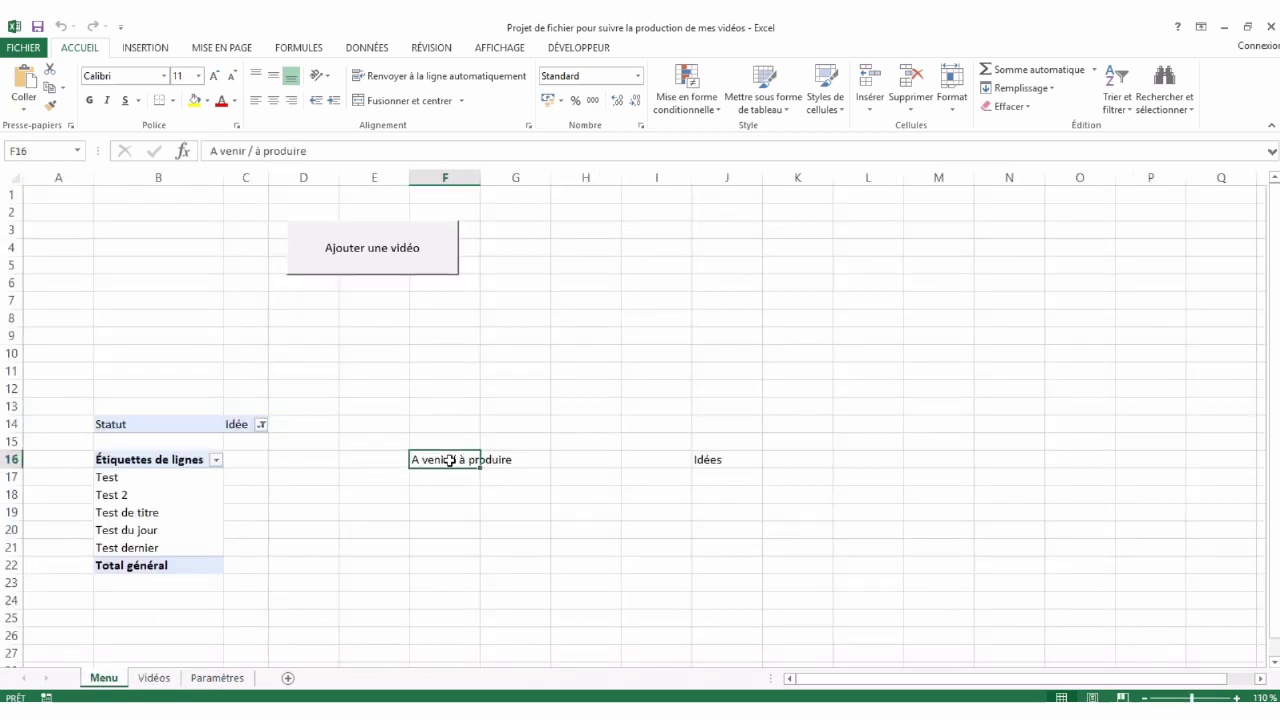
pyautogui.click(66, 210)
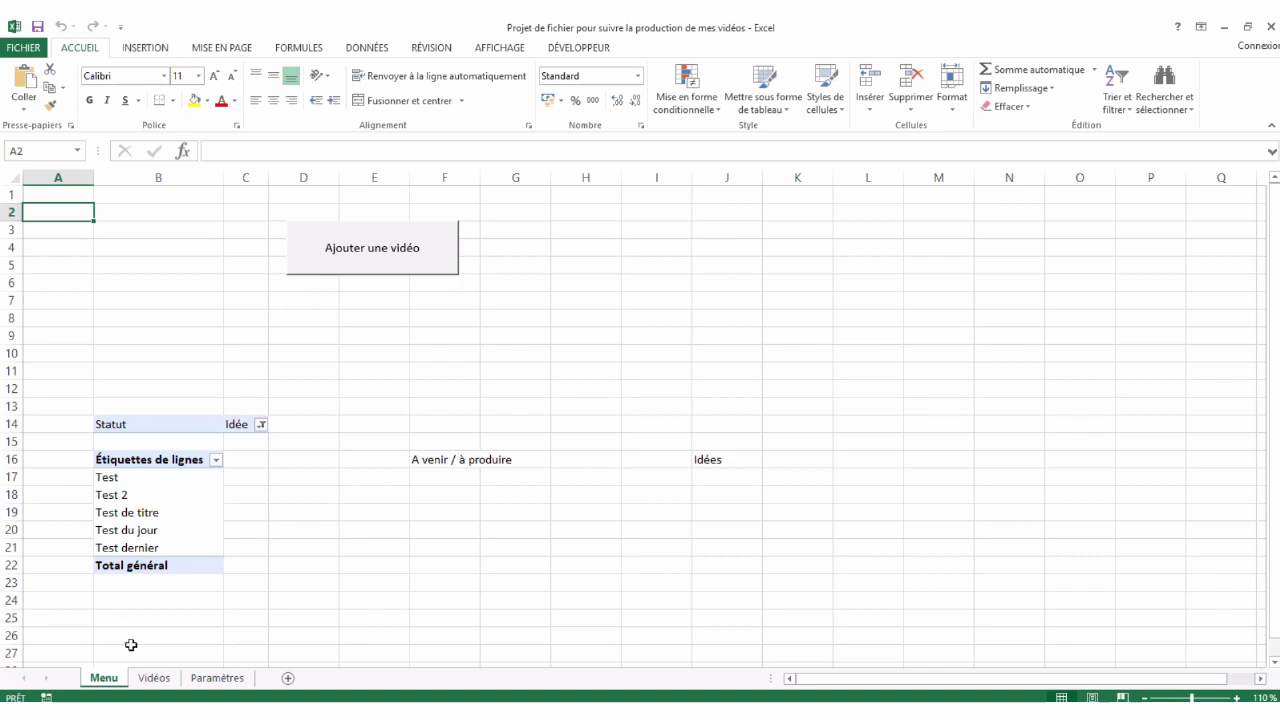
pyautogui.click(210, 678)
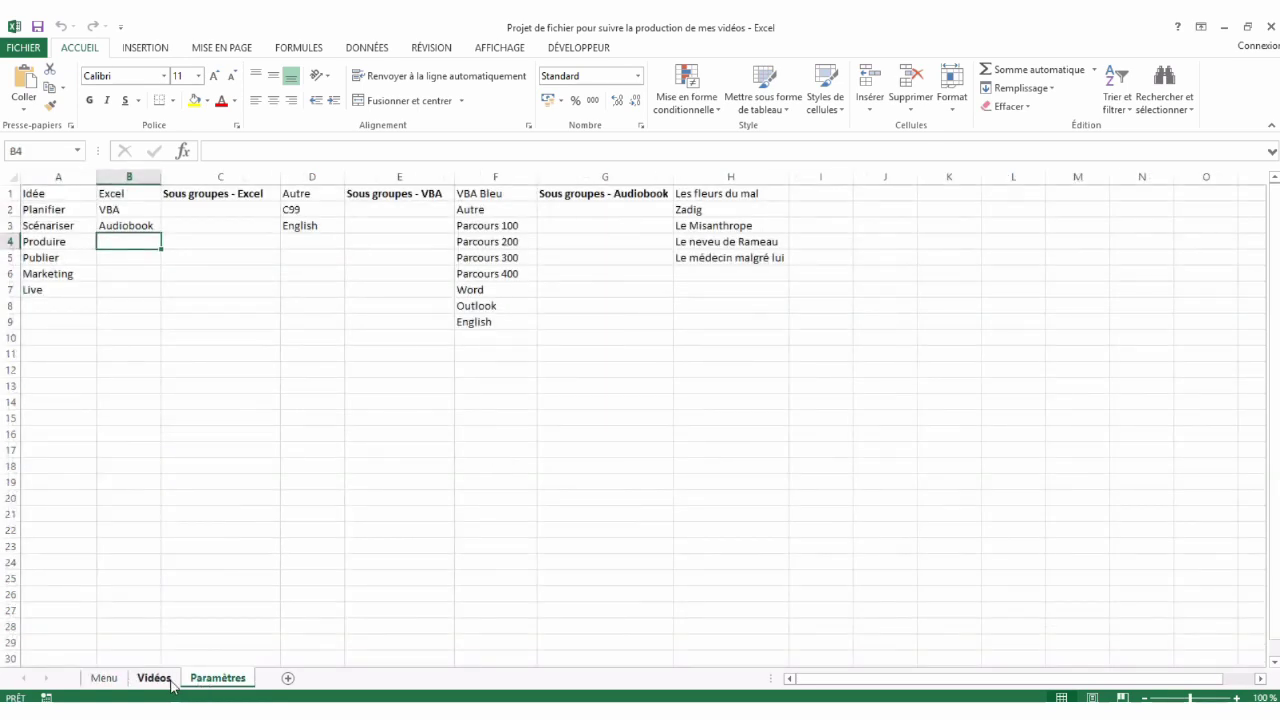
pyautogui.click(156, 678)
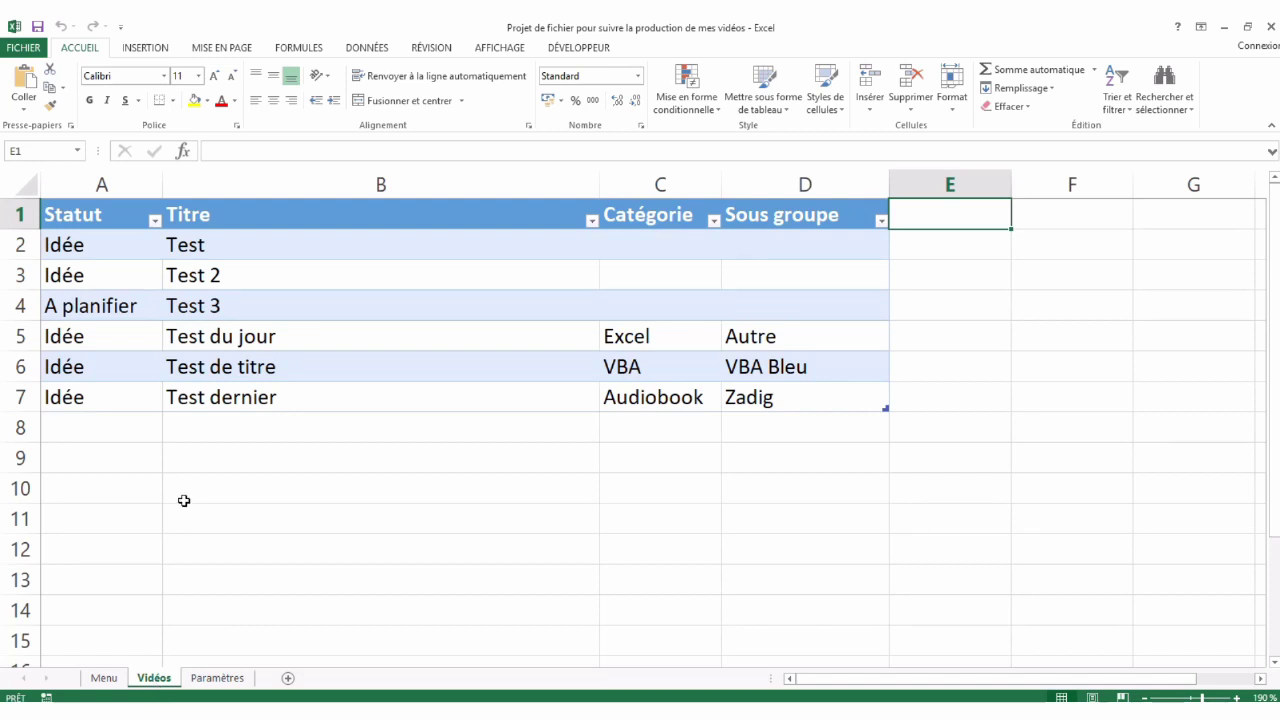
pyautogui.click(106, 678)
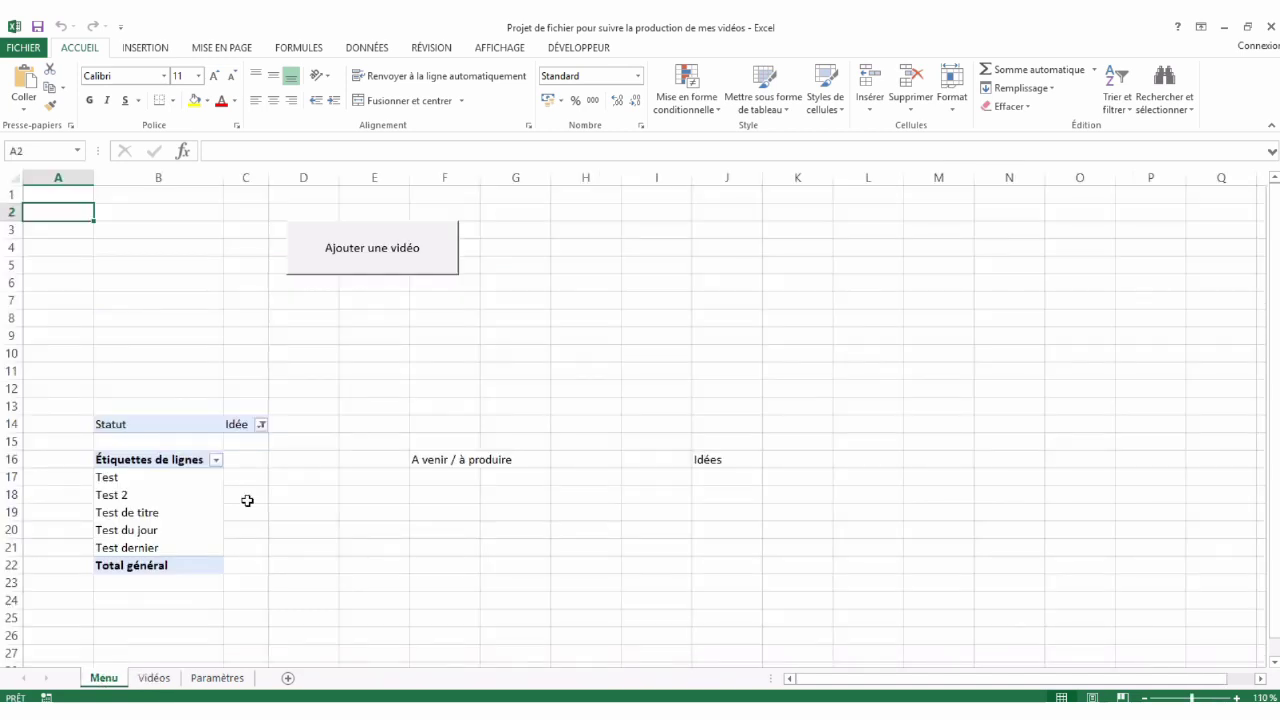